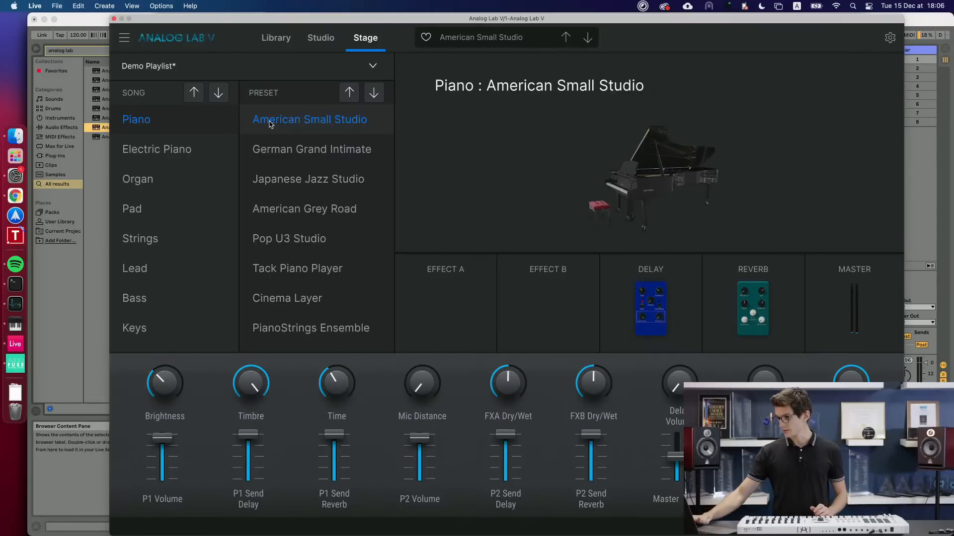
Step through the Piano song's presets, loading German Grand Intimate, Japanese Jazz Studio, Cinema Layer and PianoStrings Ensemble.
key(Down)
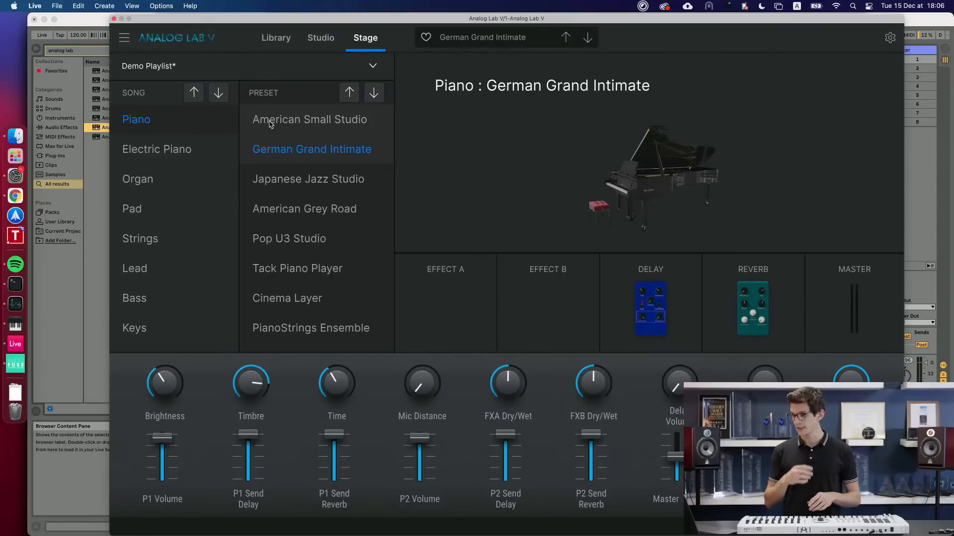
key(Down)
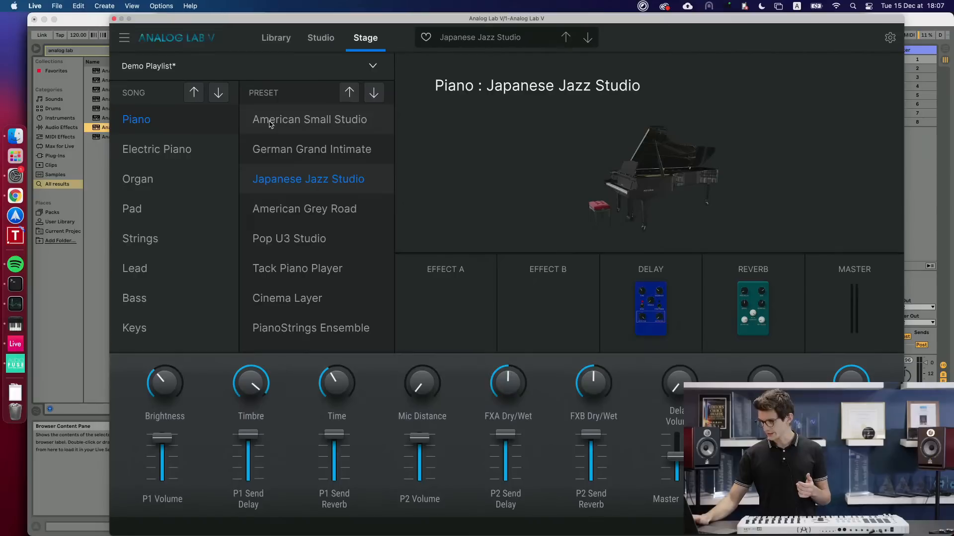
key(Down)
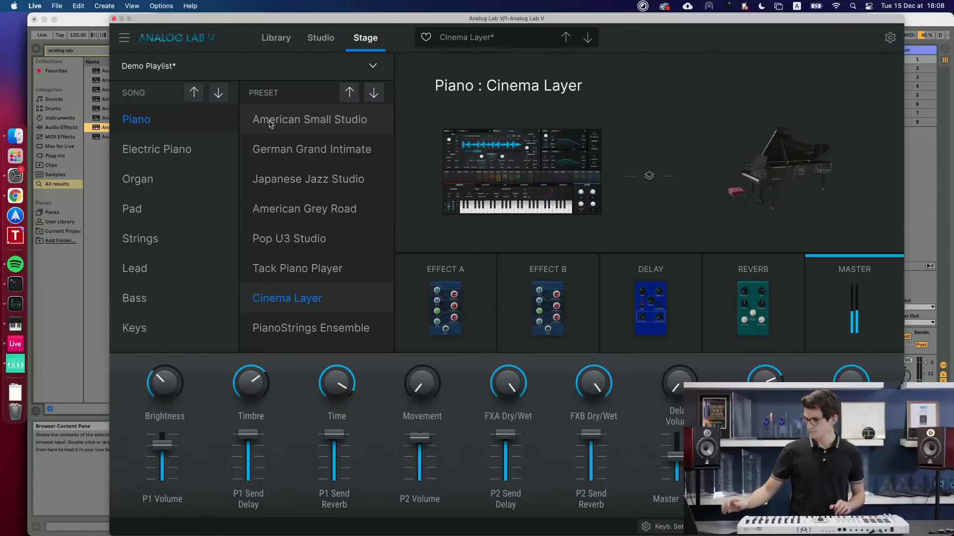
click(284, 325)
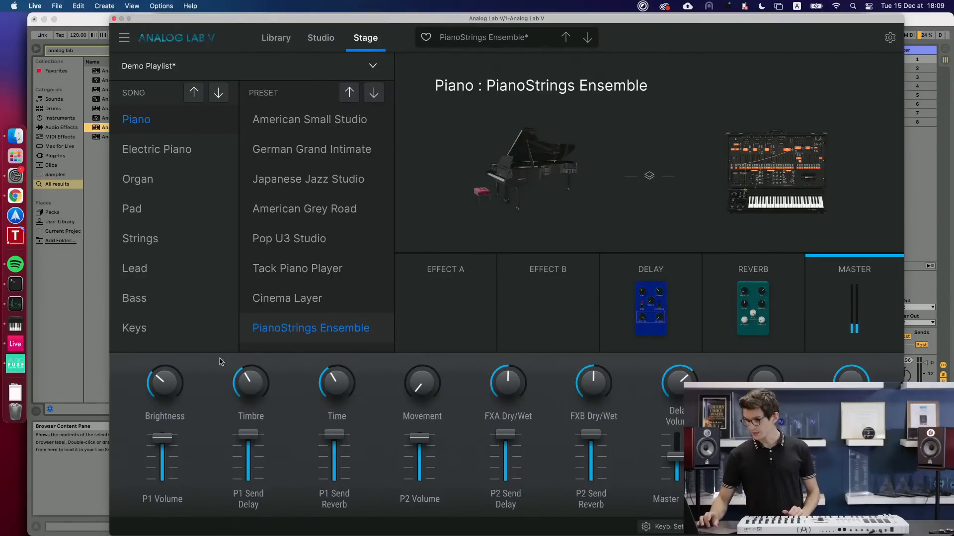
Switch to the Electric Piano song and load Clean Mark V, Love & Happiness and Met Before Our Time in turn.
click(155, 162)
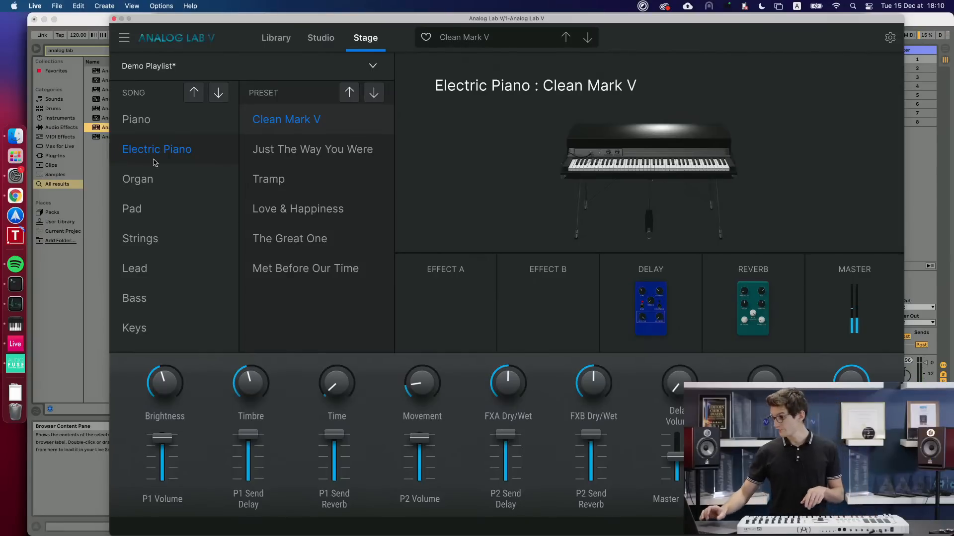
click(305, 148)
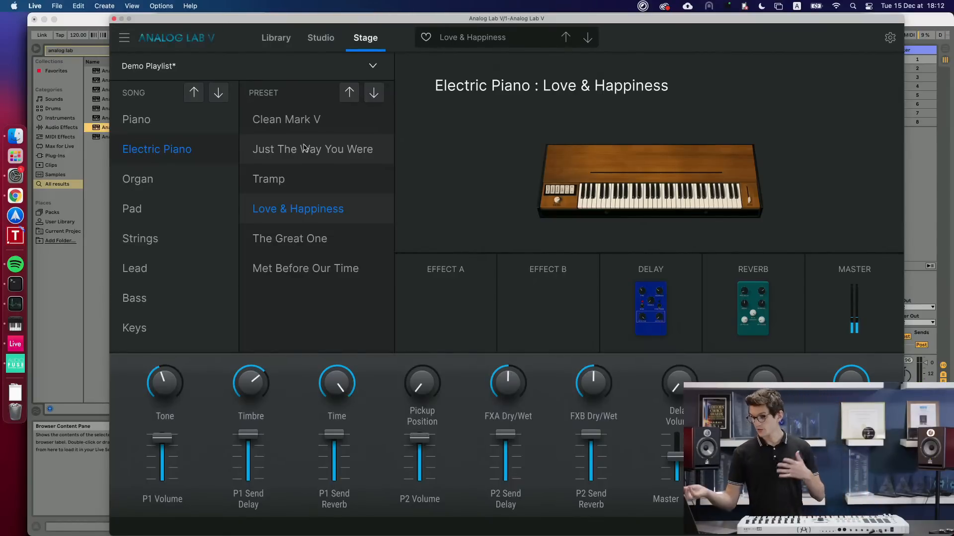
key(Down)
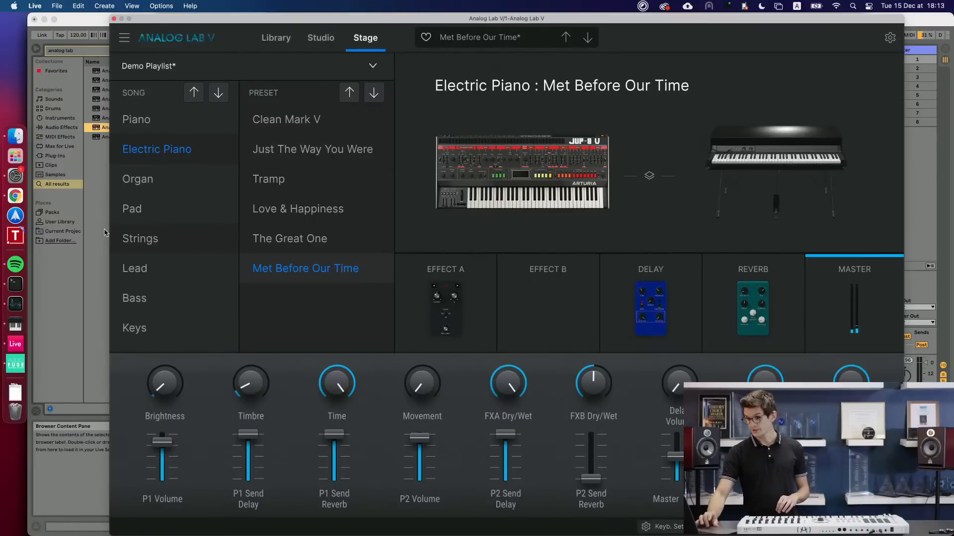
Load Turn Out the Lights and Pipe Organ from the Organ song, and Deckard's DX and Spaced Tape Angels from the Pad song.
click(153, 178)
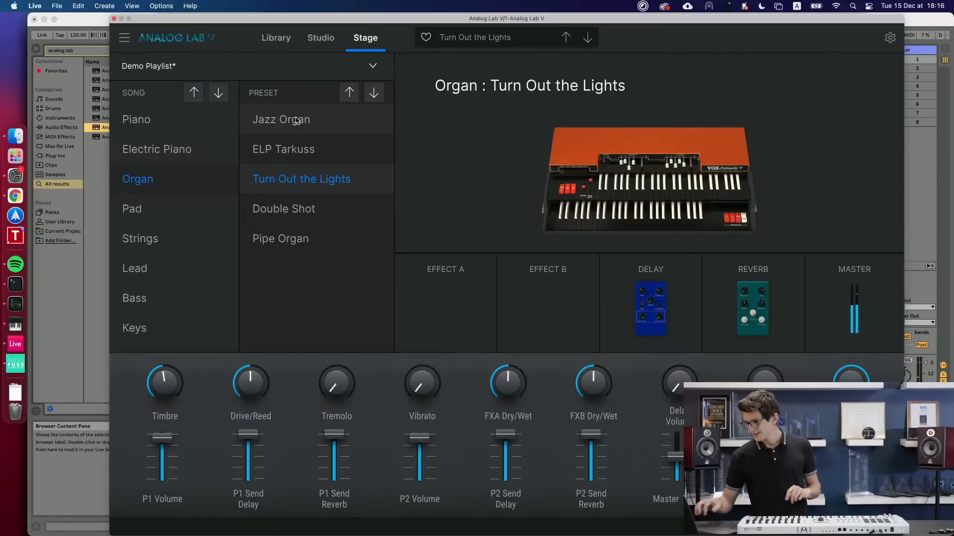
key(Down)
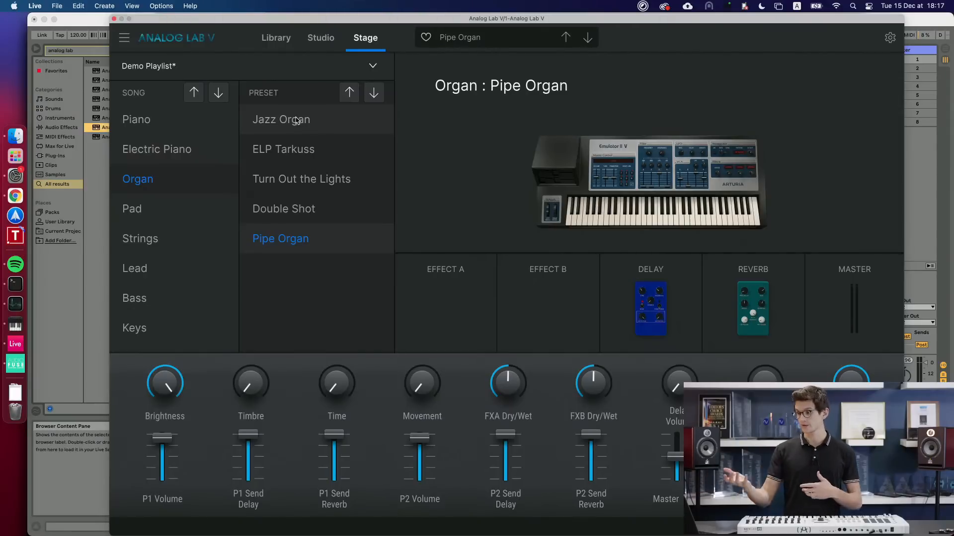
click(158, 211)
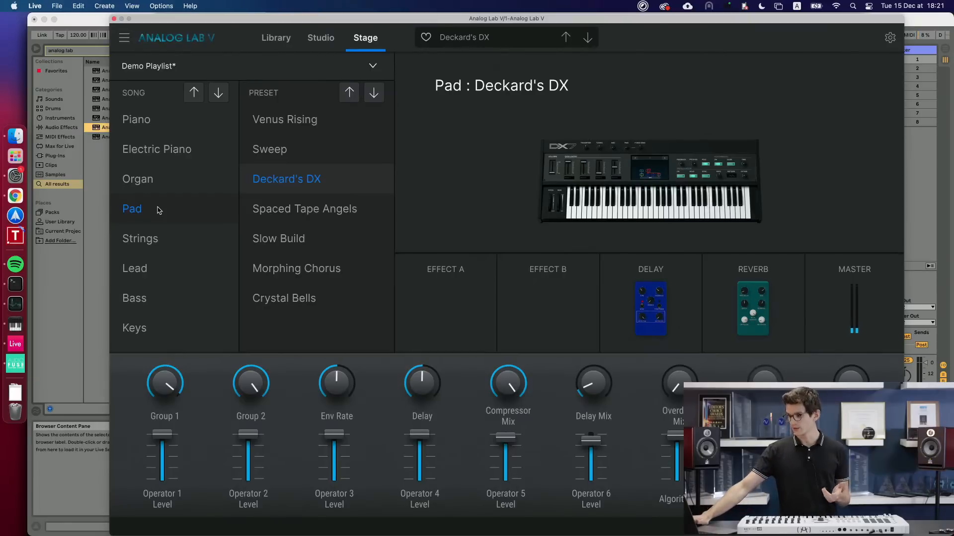
key(Down)
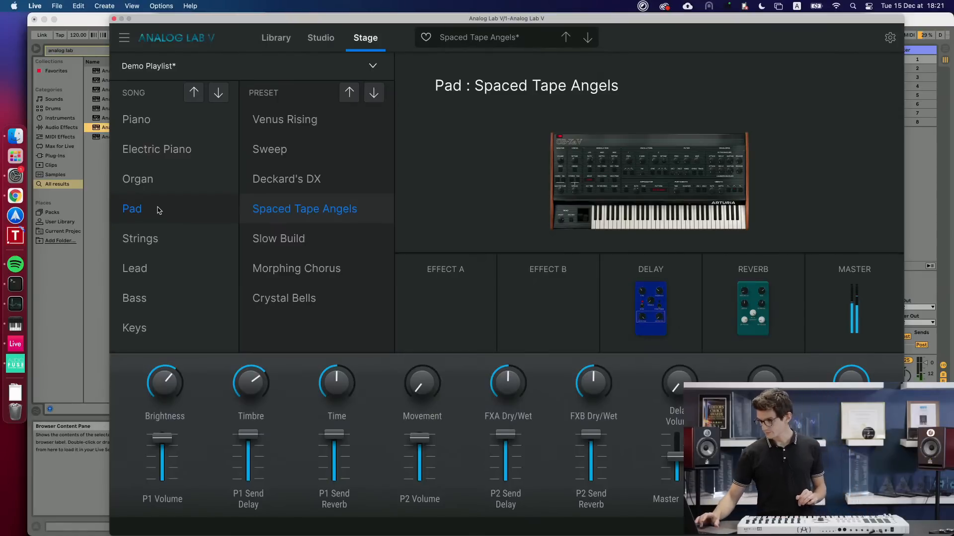
Switch to the Strings song and load the presets Blue Strings, Wide Strings and Guitar for Robots in turn.
click(139, 238)
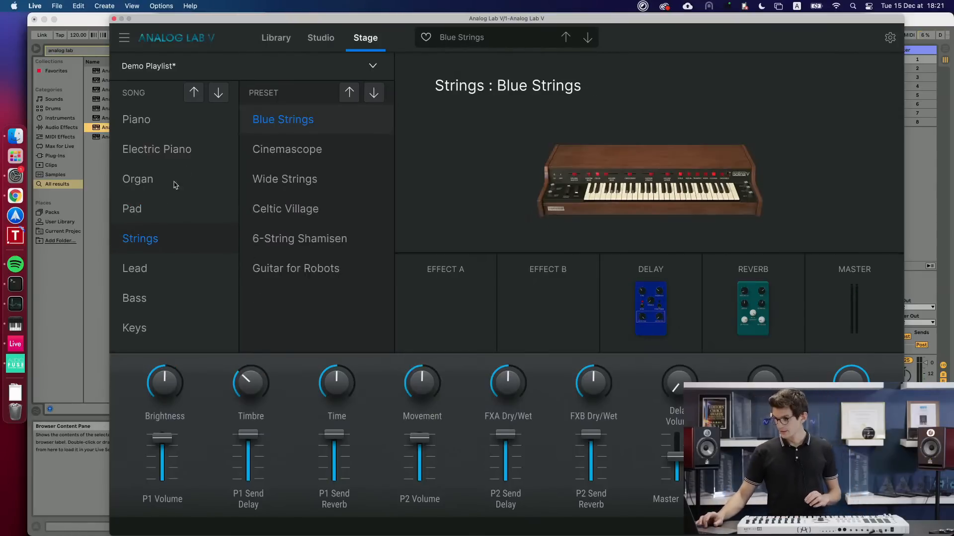
click(268, 138)
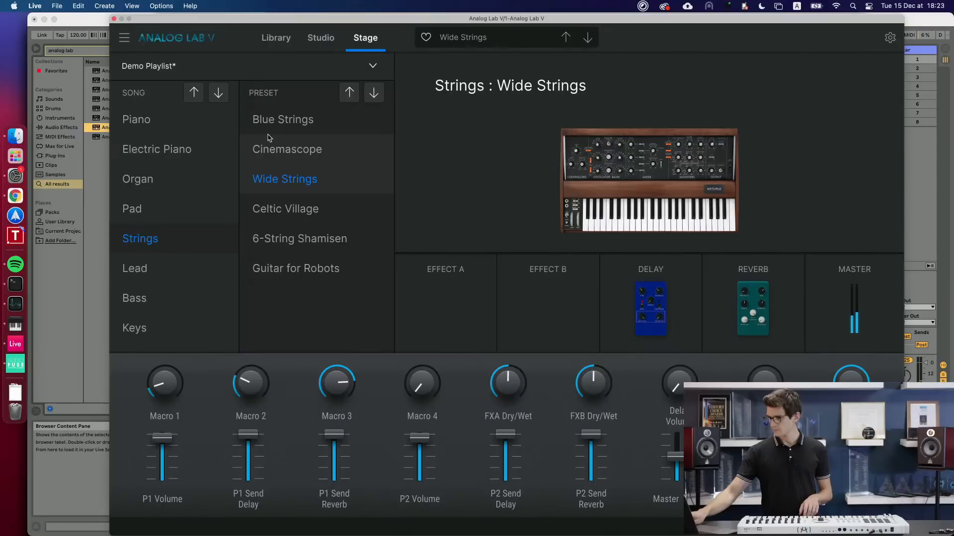
key(Down)
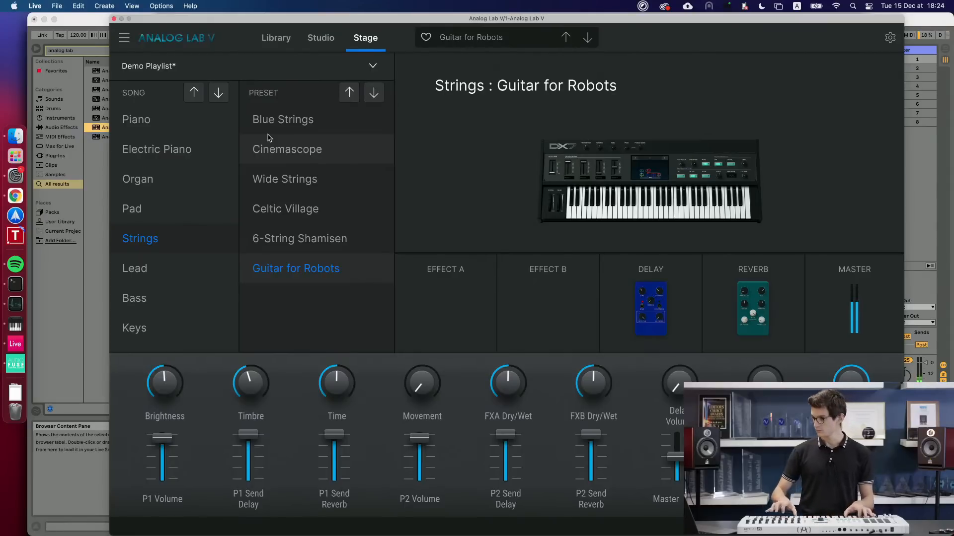
Step through the Lead song's presets from Migrating Lead through Bend Me, Reality Open, Daytime and 80's Voice to Unisync.
key(Down)
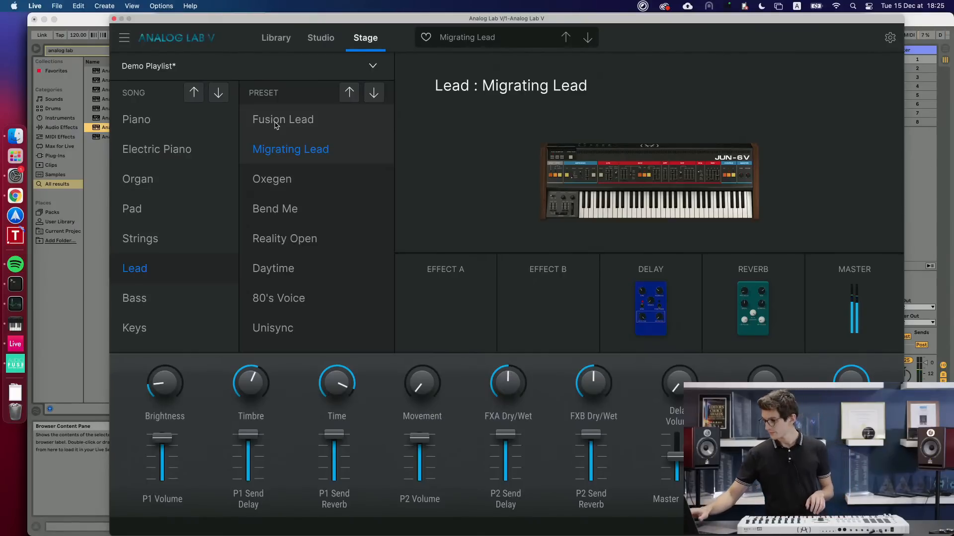
key(Down)
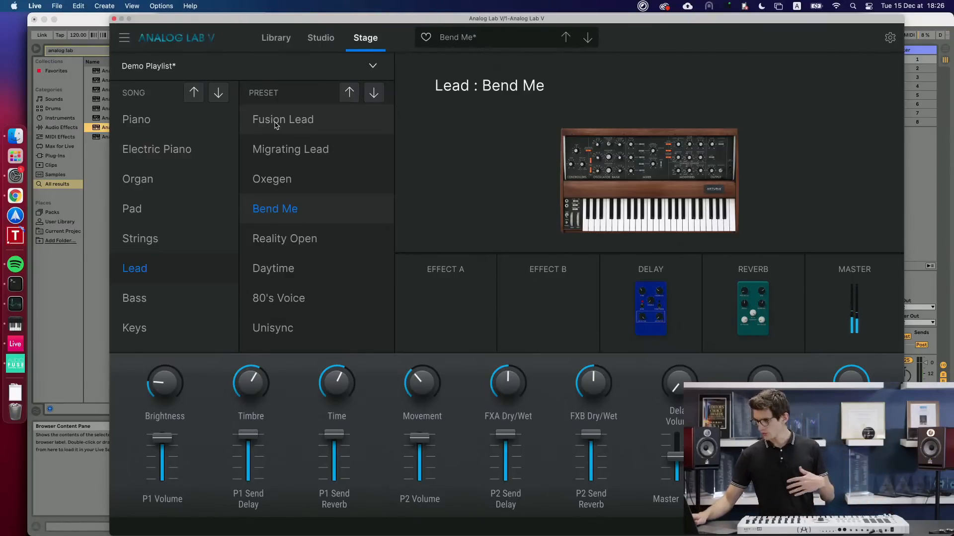
key(Down)
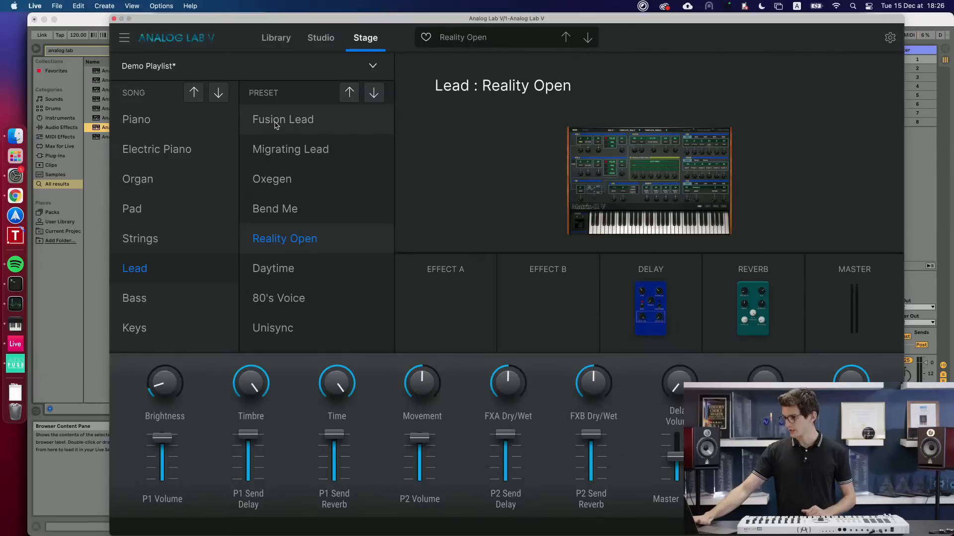
key(Down)
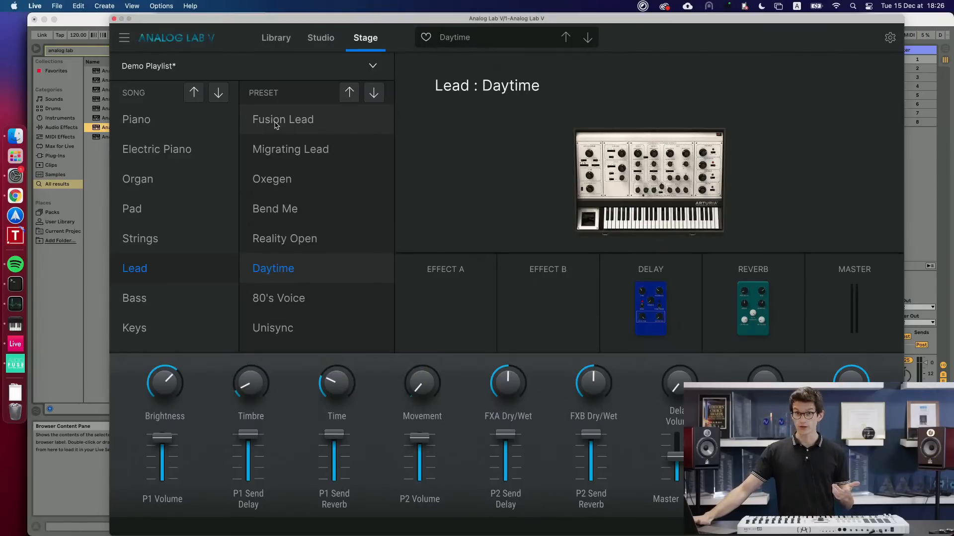
key(Down)
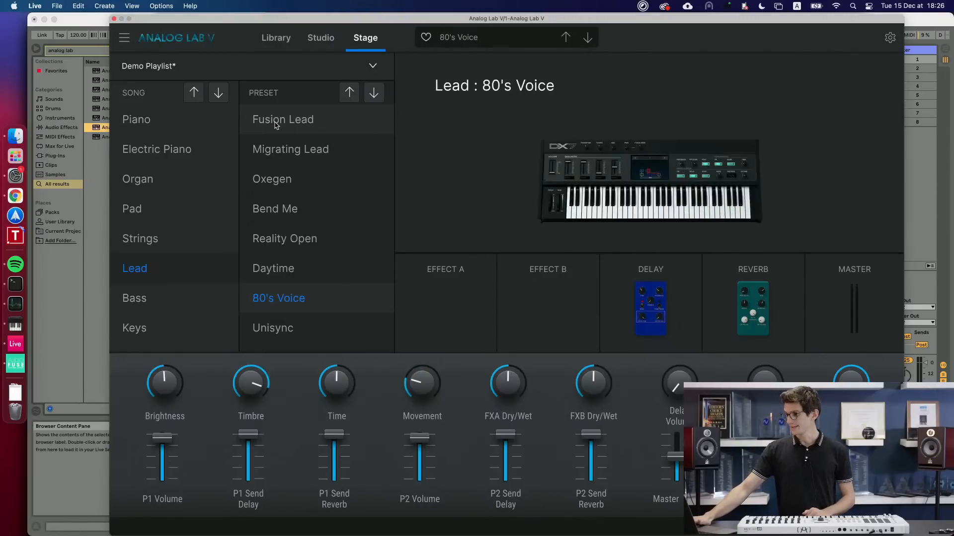
key(Down)
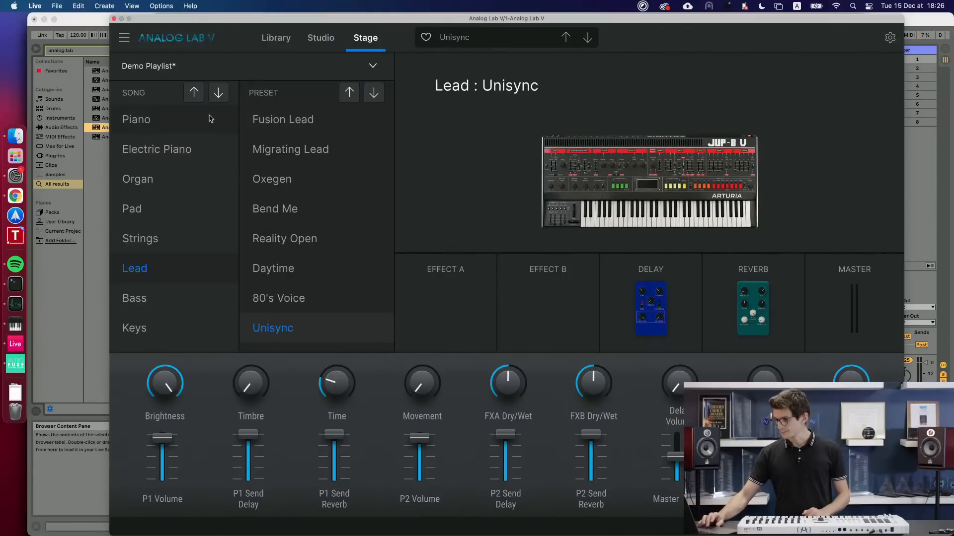
Switch to the Bass song and load the presets Bassup, Bassement Riser and Slapbass in turn.
scroll(160, 298, down, 2)
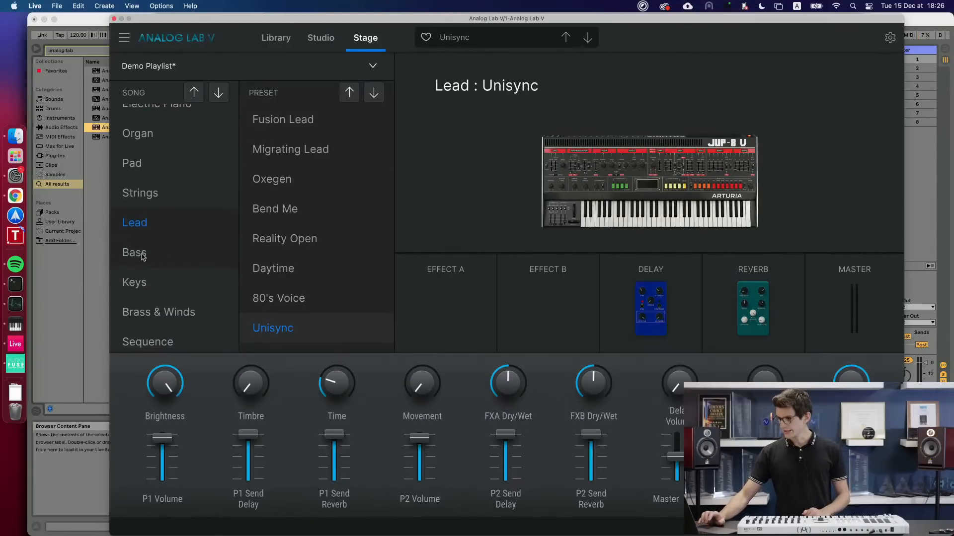
click(143, 257)
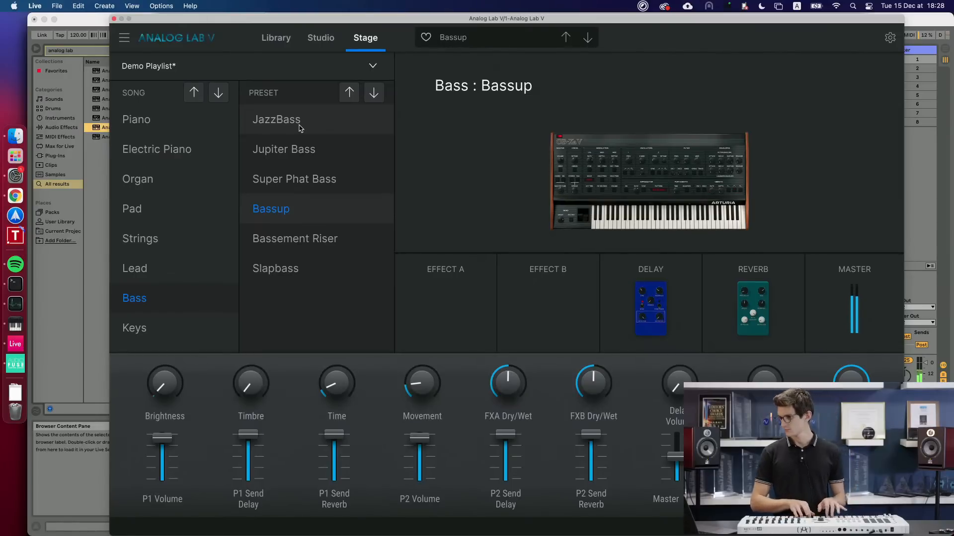
key(Down)
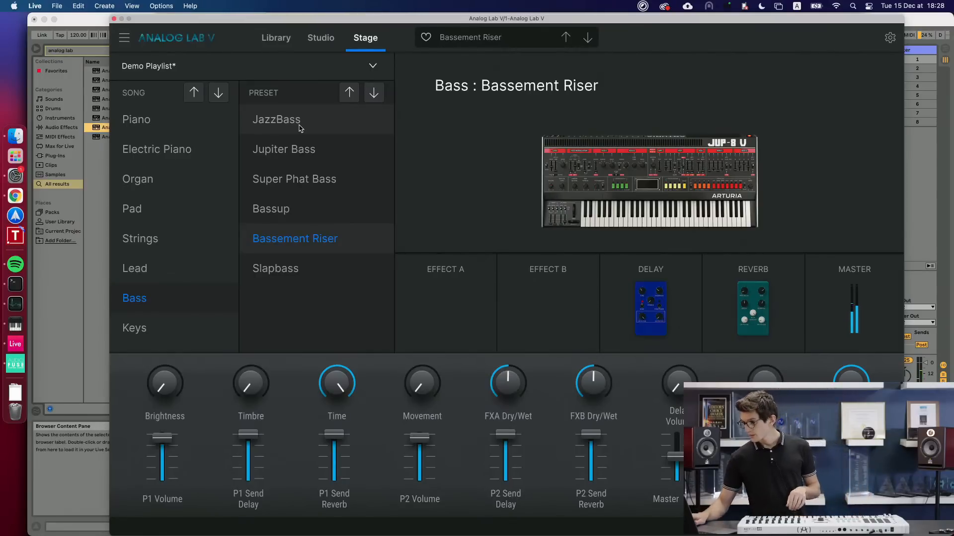
key(Down)
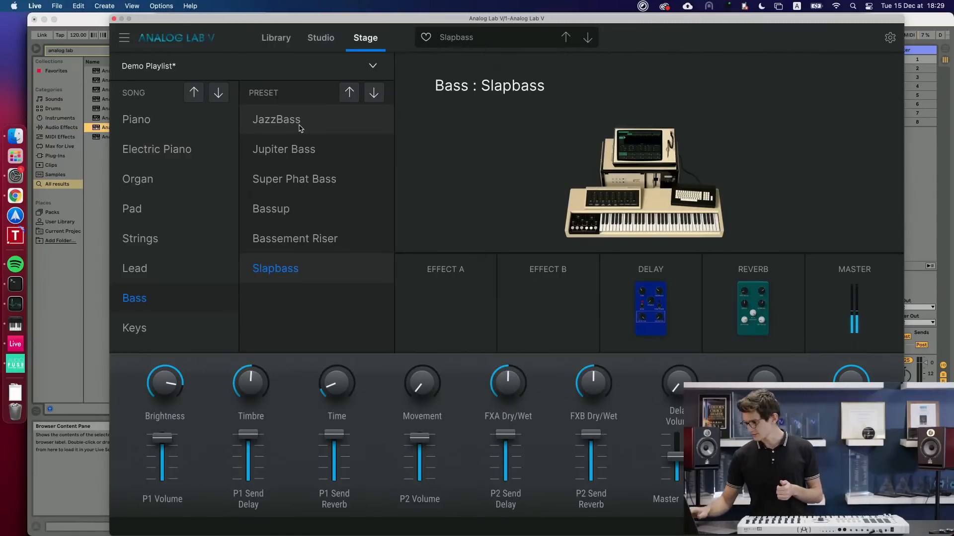
Switch to the Keys song and load the presets Beauty Harp, Classic Road and Different Waze in turn.
scroll(177, 279, down, 3)
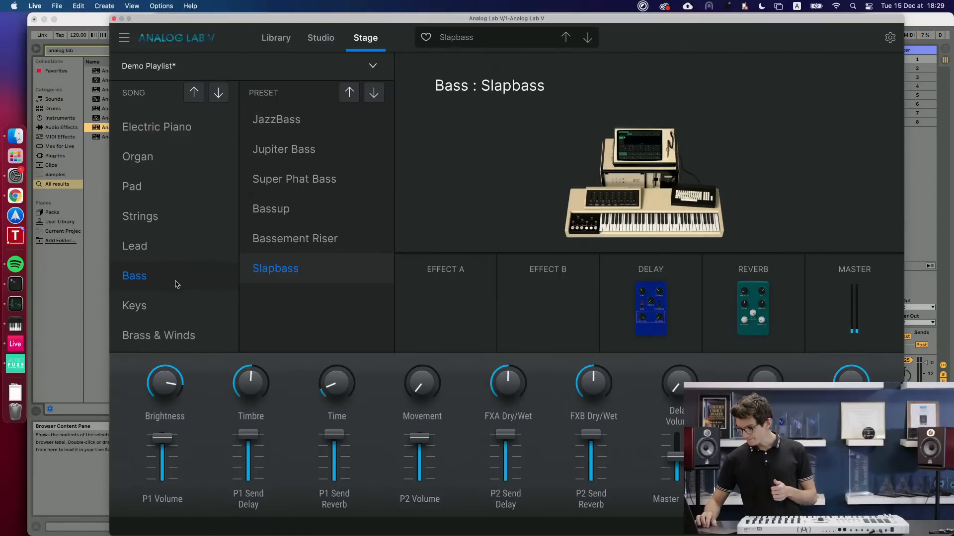
click(197, 231)
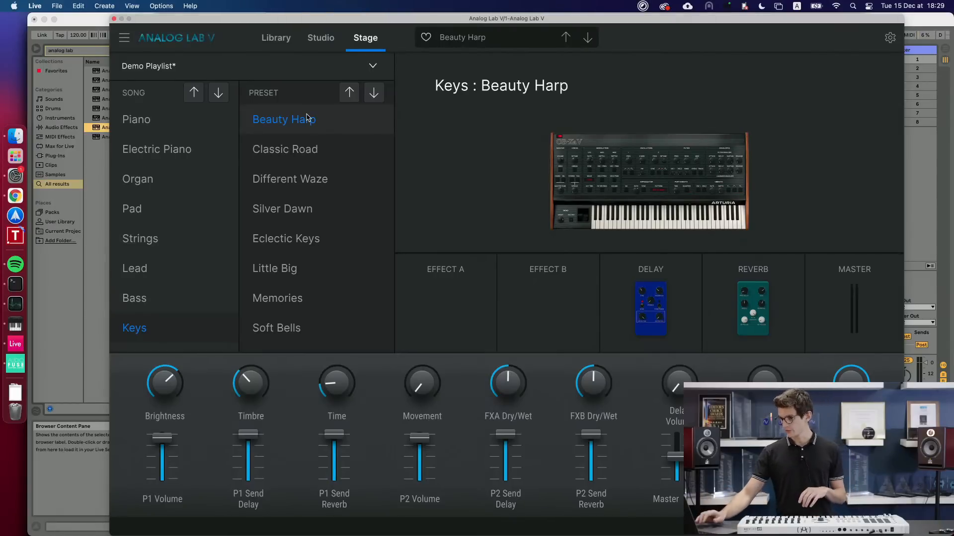
scroll(288, 140, down, 1)
scroll(268, 159, up, 1)
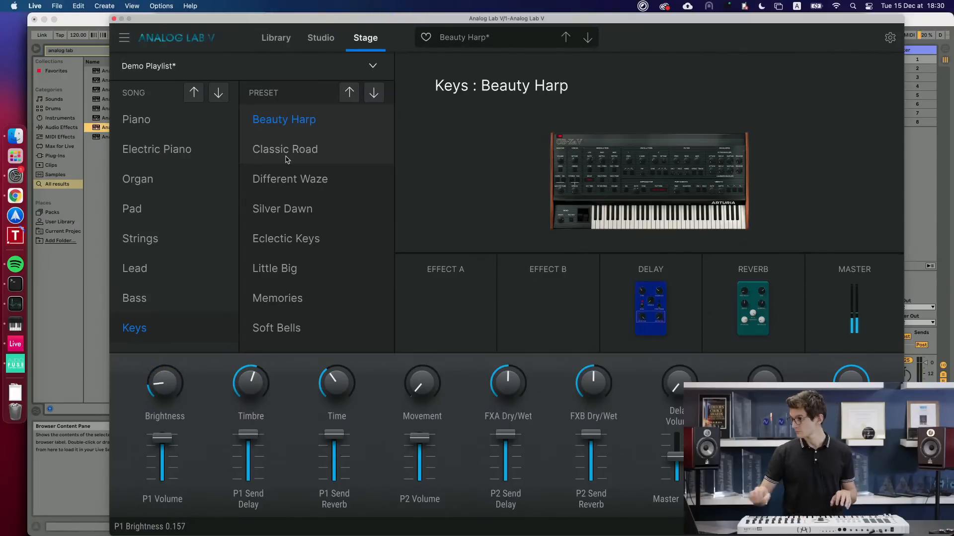
click(286, 159)
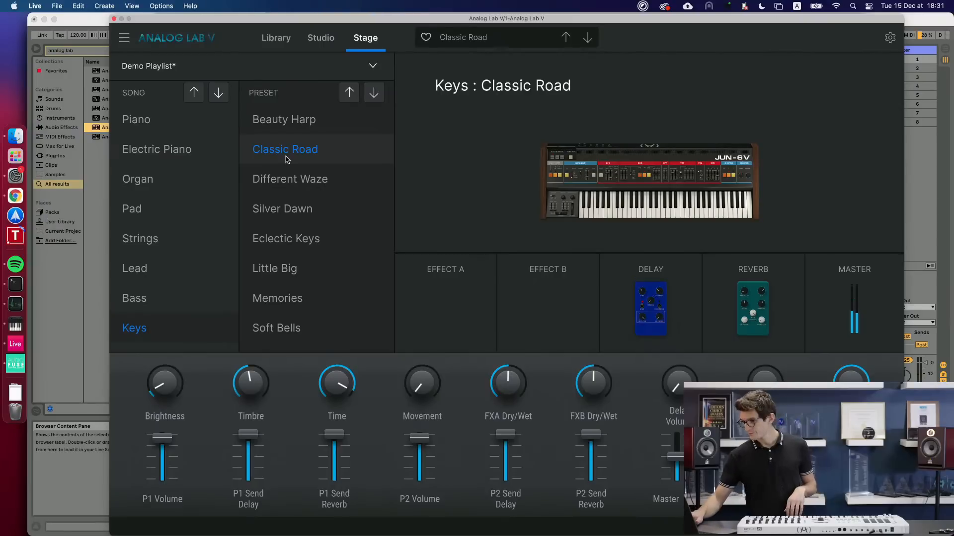
key(Down)
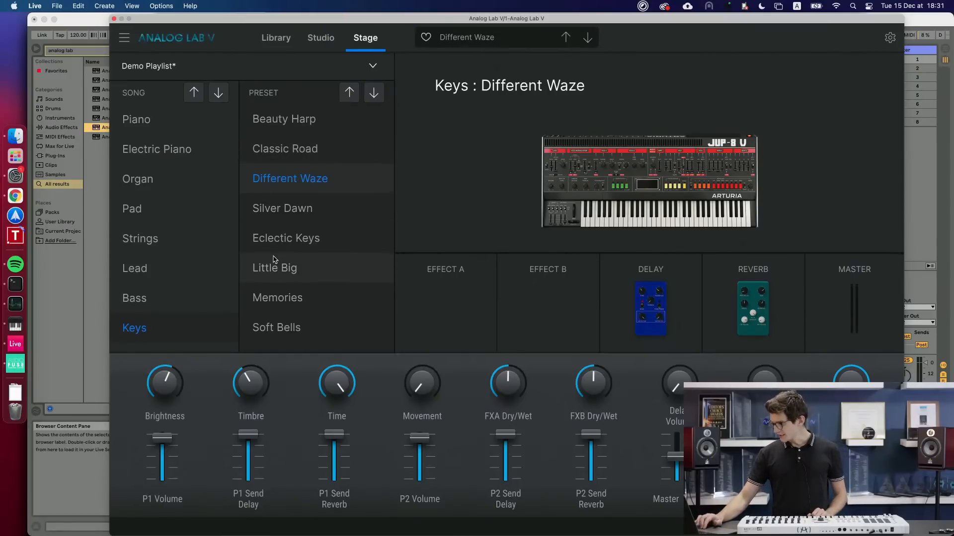
Switch to the Brass & Winds song and load presets from Strawberry Flutes to The CZ Brass.
scroll(272, 261, down, 1)
scroll(184, 289, down, 1)
scroll(183, 291, down, 3)
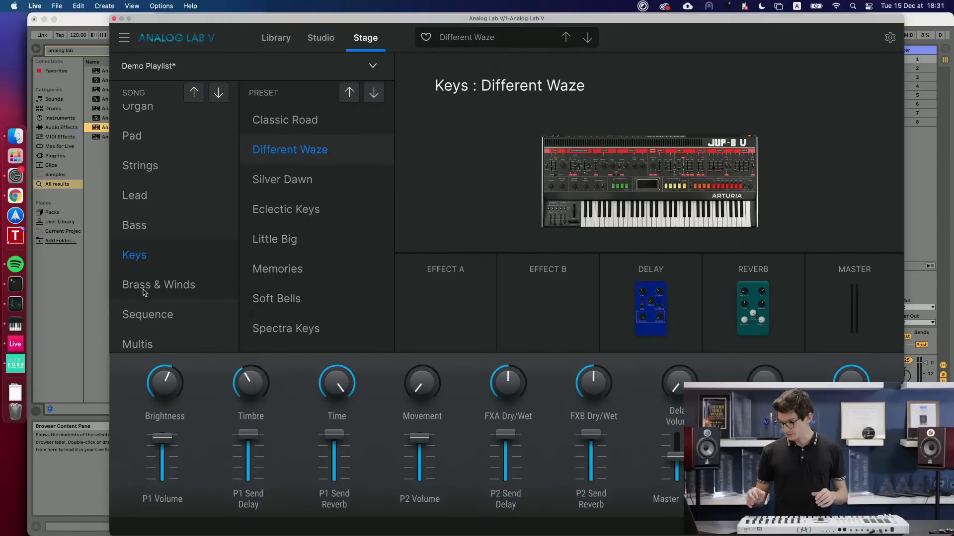
click(143, 292)
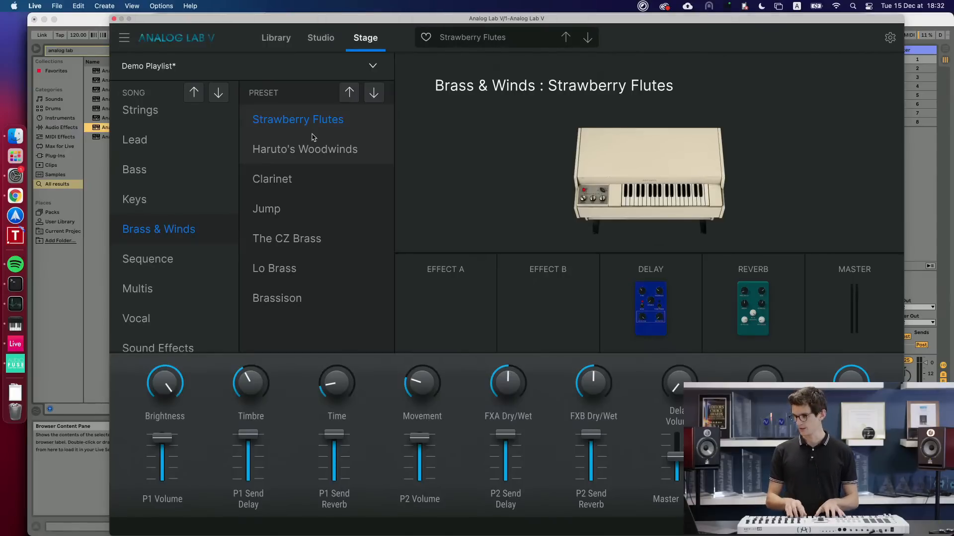
click(313, 137)
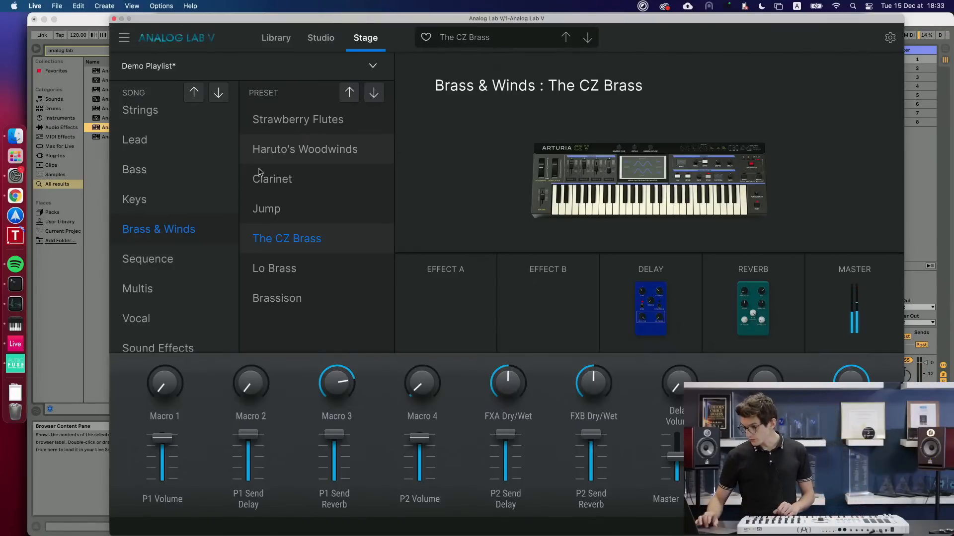
Switch to the Sequence song and load presets from Simplicity to L.A. 2049.
click(151, 263)
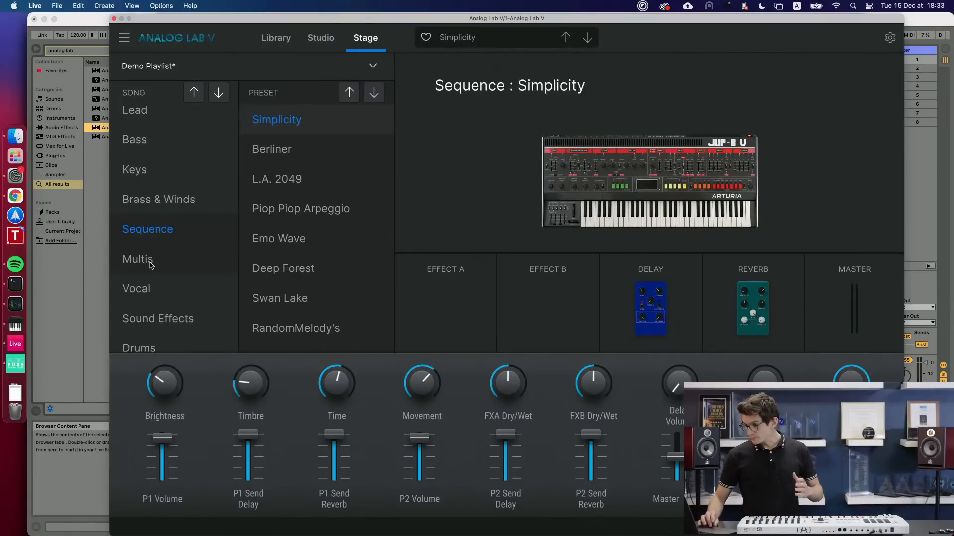
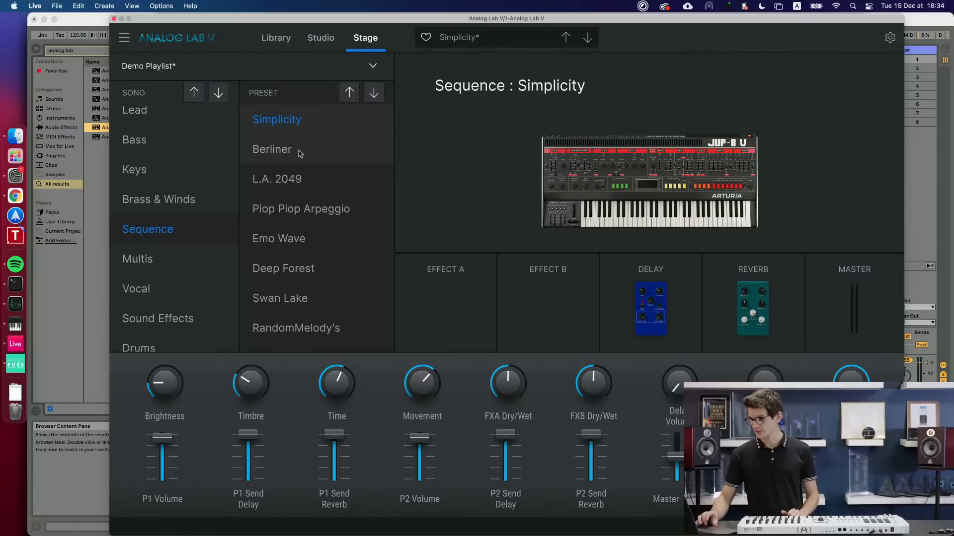
click(280, 154)
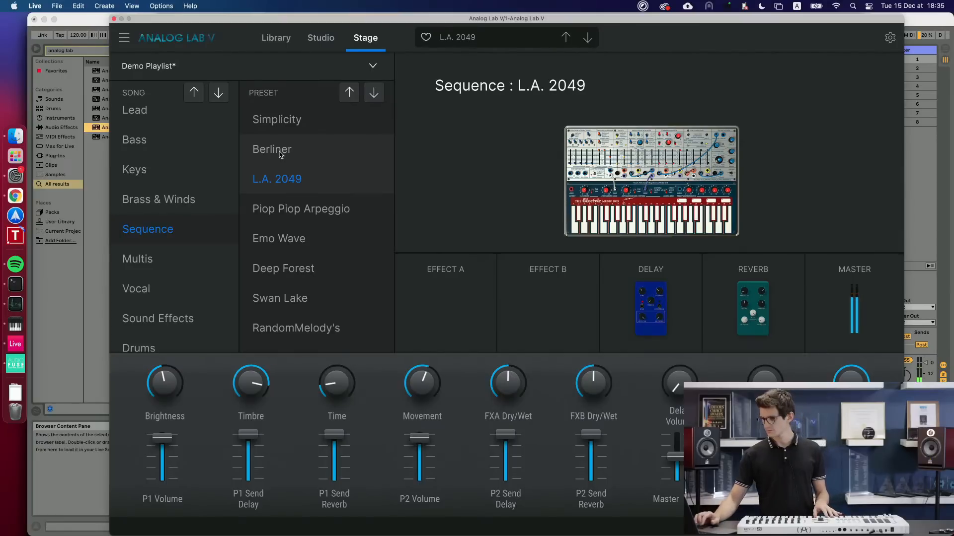
Switch to the Multis song and load its presets in order from Synthwave Split to Night Call Split.
scroll(152, 255, down, 1)
click(144, 254)
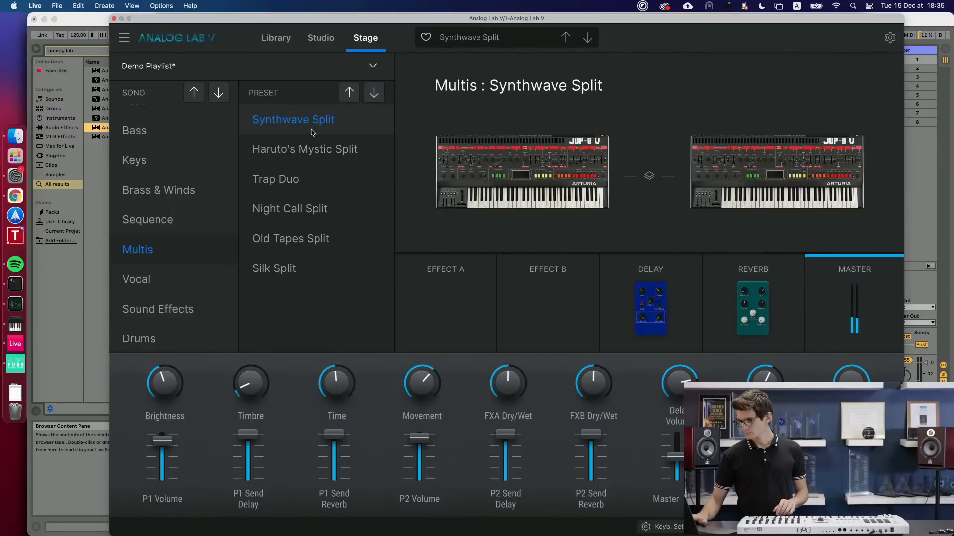
key(Down)
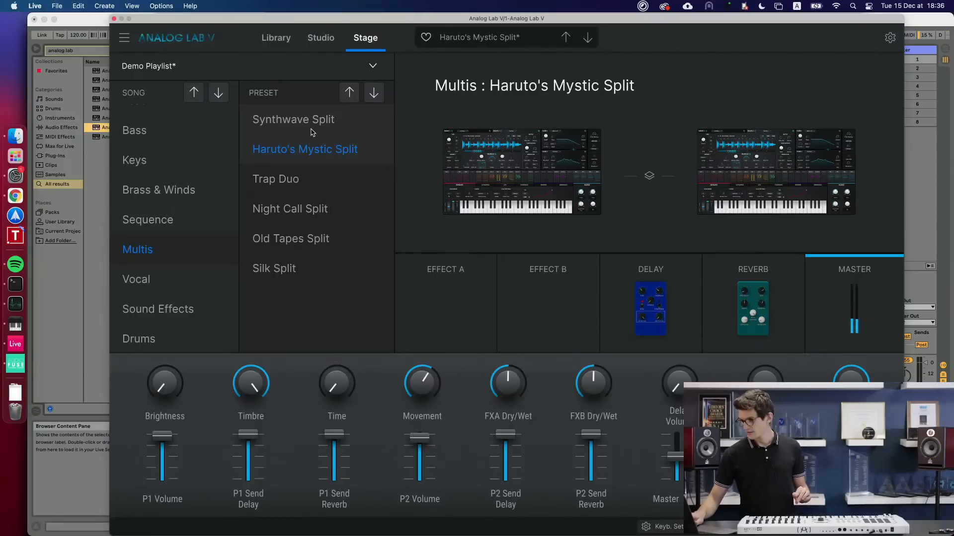
key(Down)
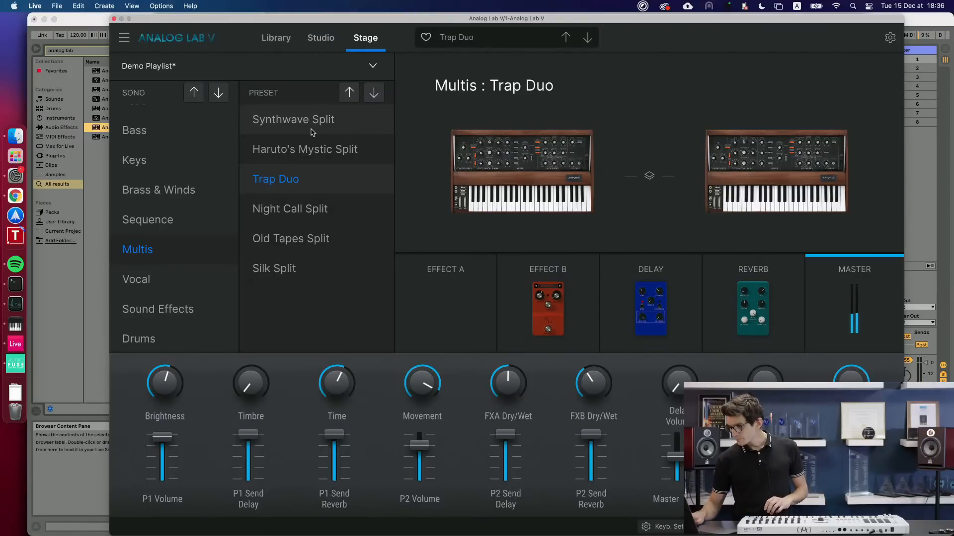
key(Down)
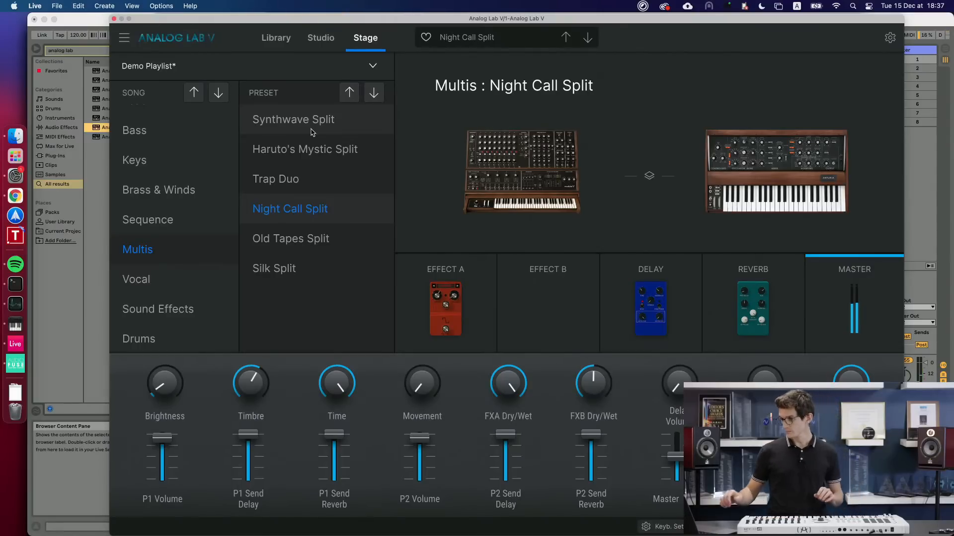
Switch to the Vocal song and load presets from Voices to Supernatural Angel Part2, skipping Blue Monday Male Choir and Sararr.
click(142, 279)
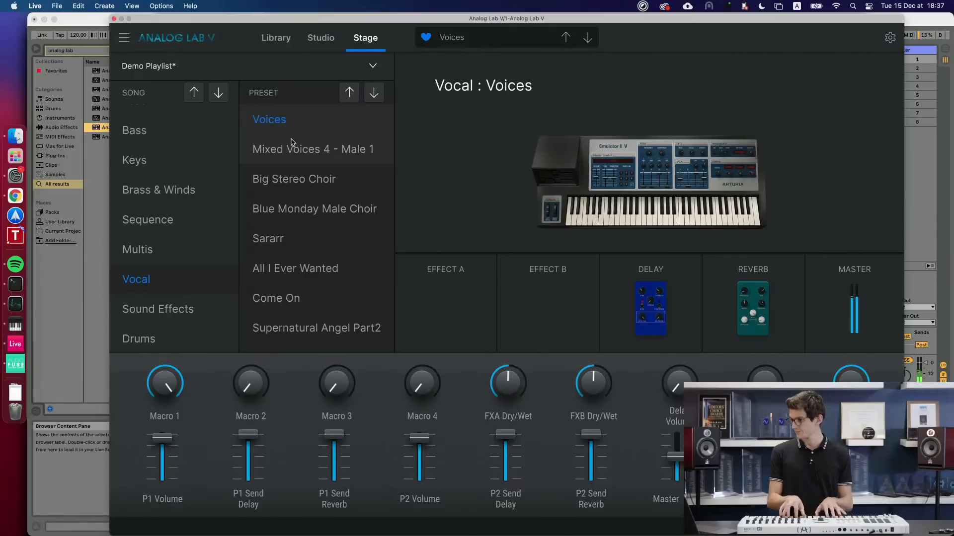
click(291, 143)
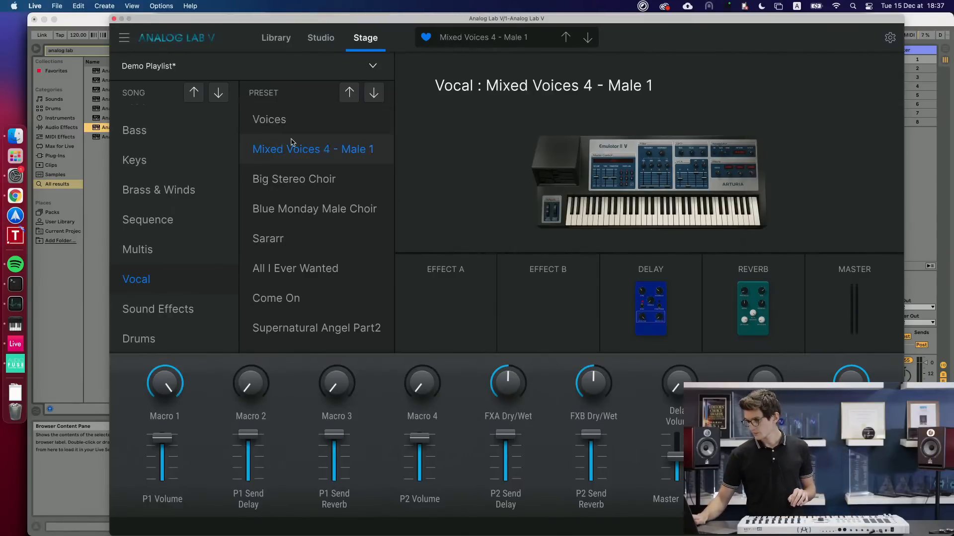
key(Down)
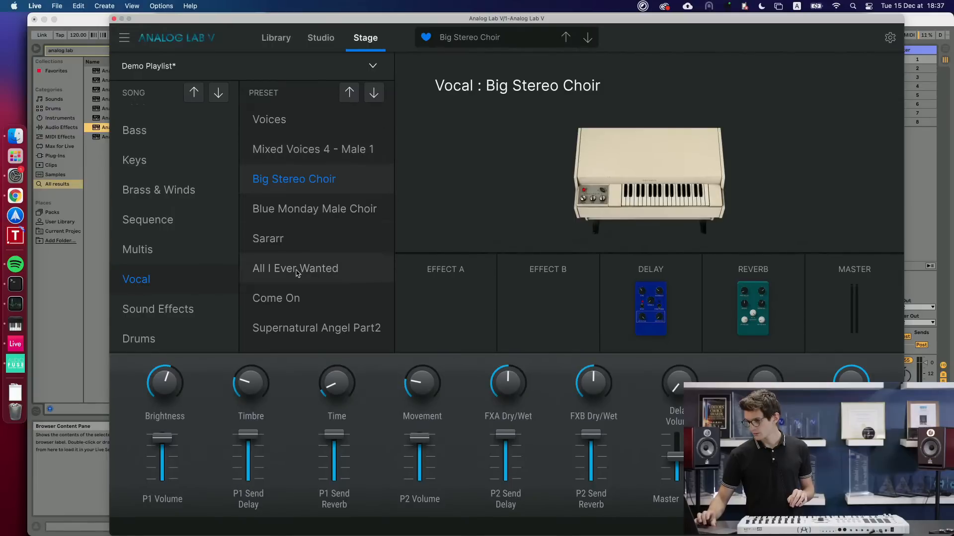
click(296, 272)
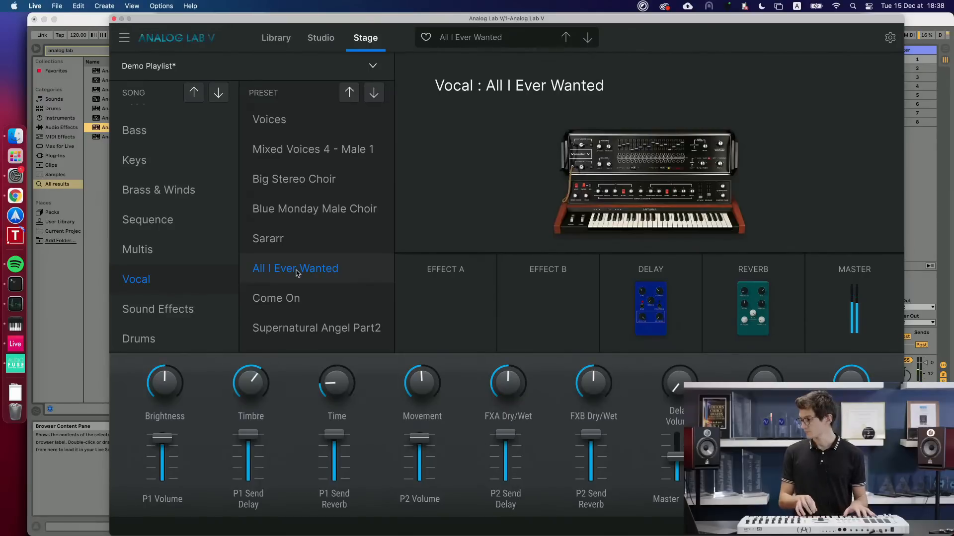
key(Down)
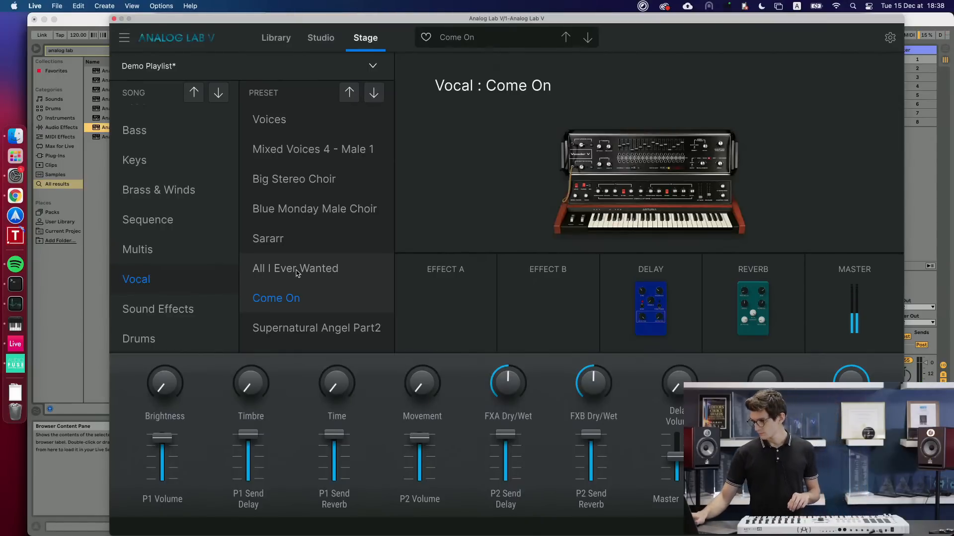
key(Down)
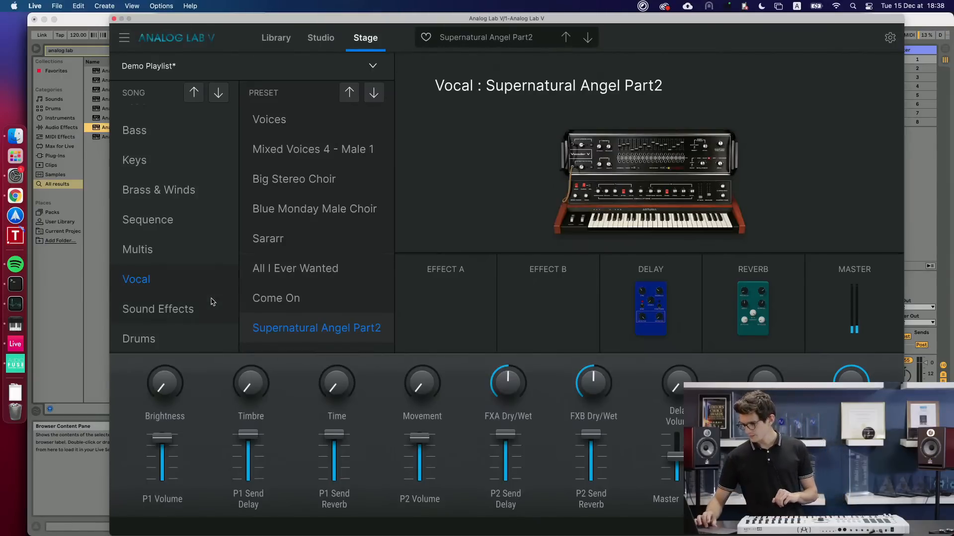
Load Storm from the Sound Effects song, and Kickore and Full Function Beat from the Drums song.
click(155, 309)
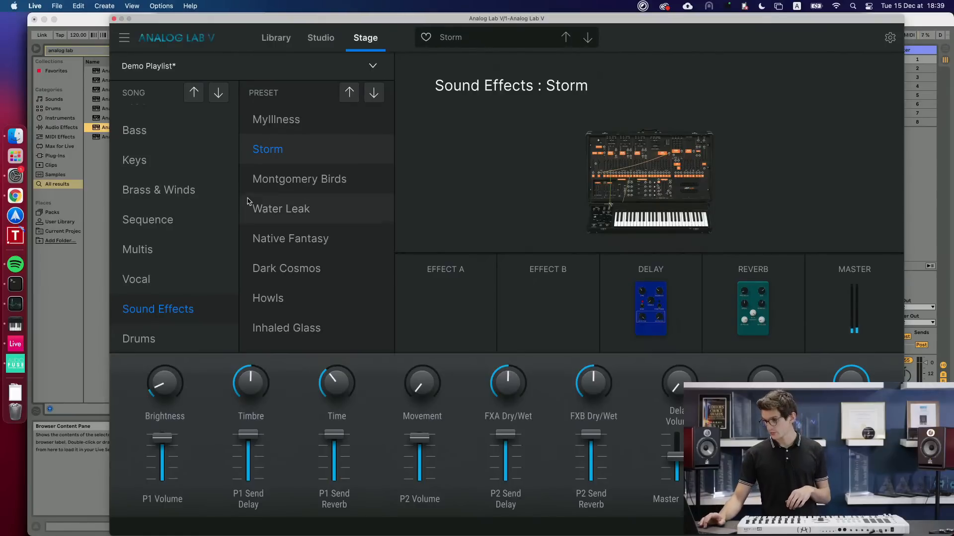
click(135, 341)
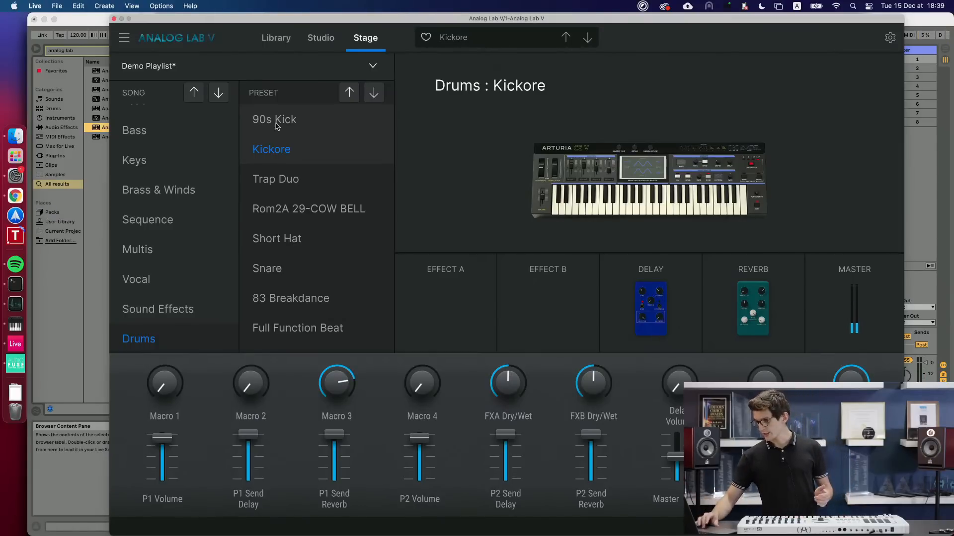
scroll(287, 230, down, 2)
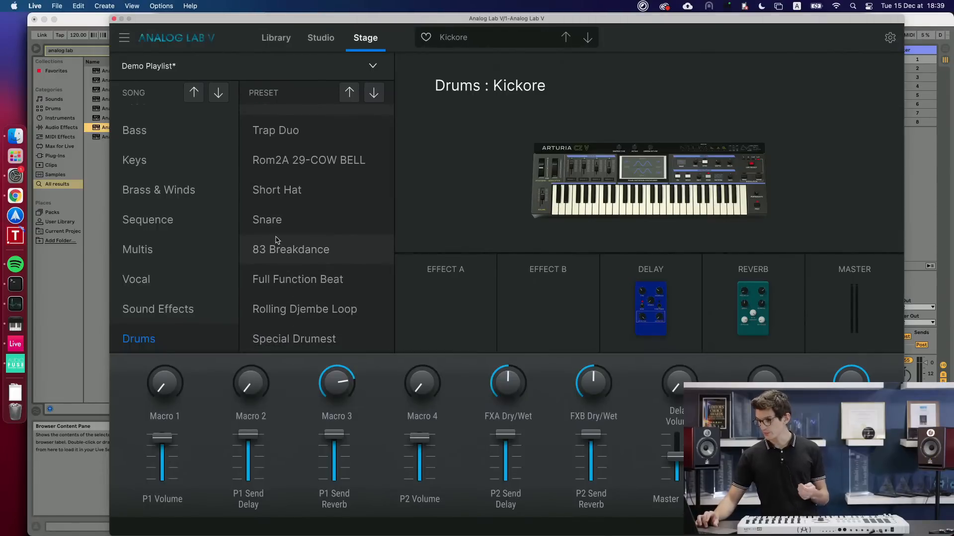
click(290, 289)
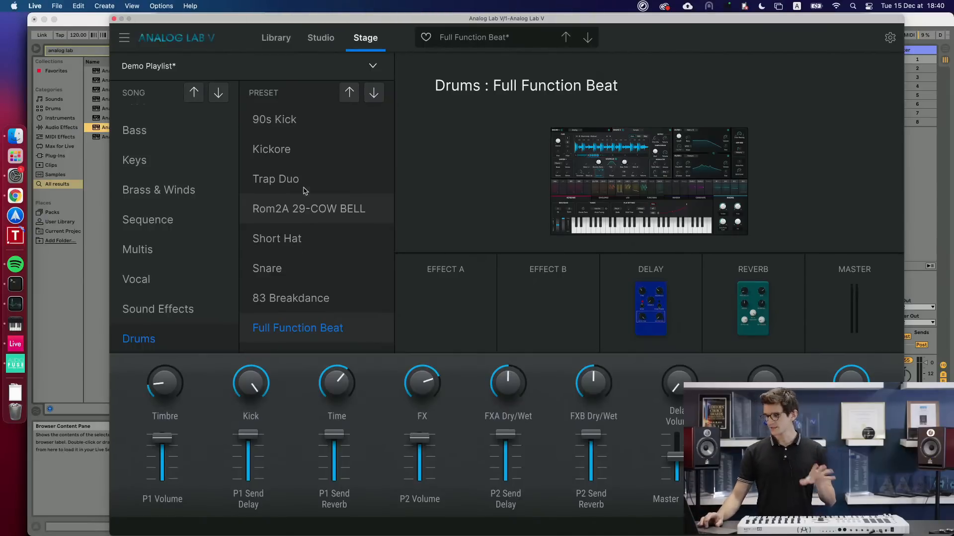
Open the Library's Home page and hide the macro knobs and faders.
click(276, 39)
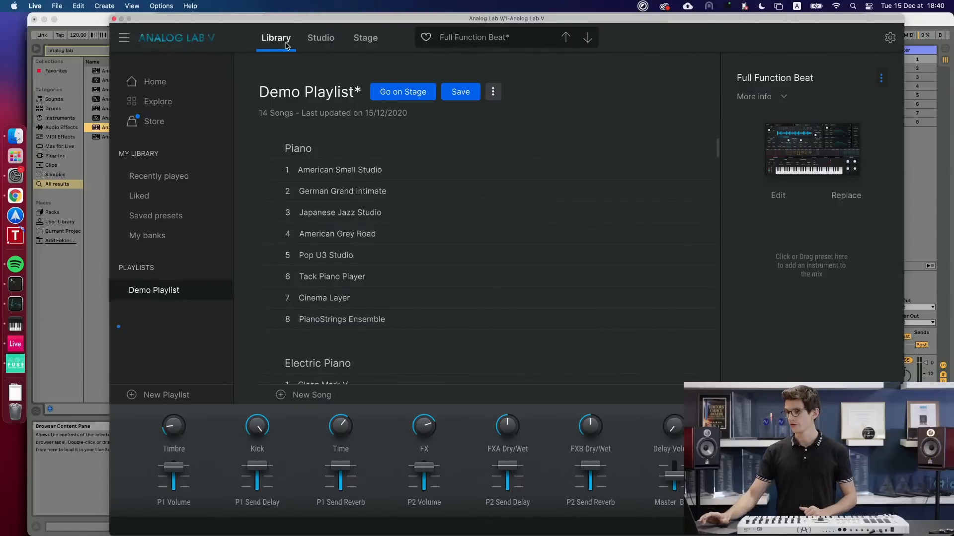
click(153, 83)
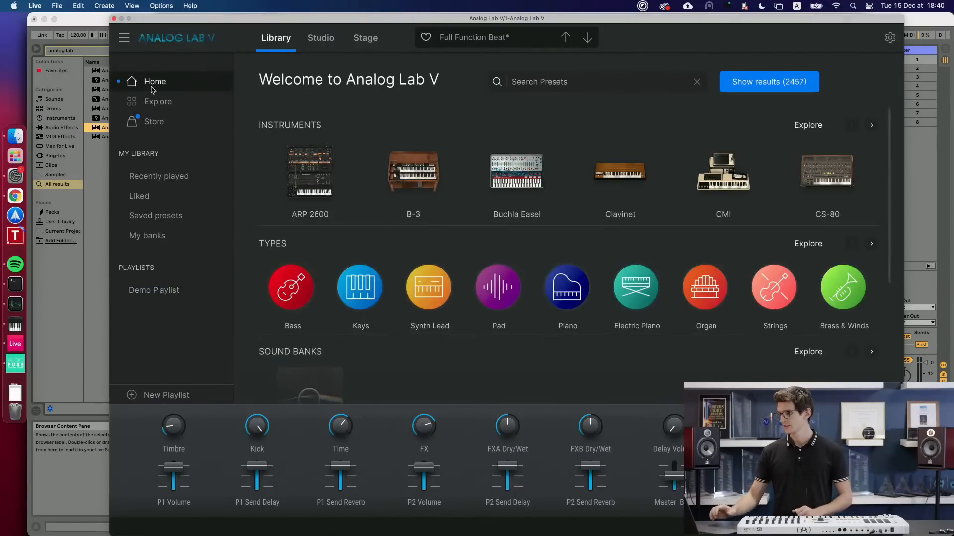
click(726, 527)
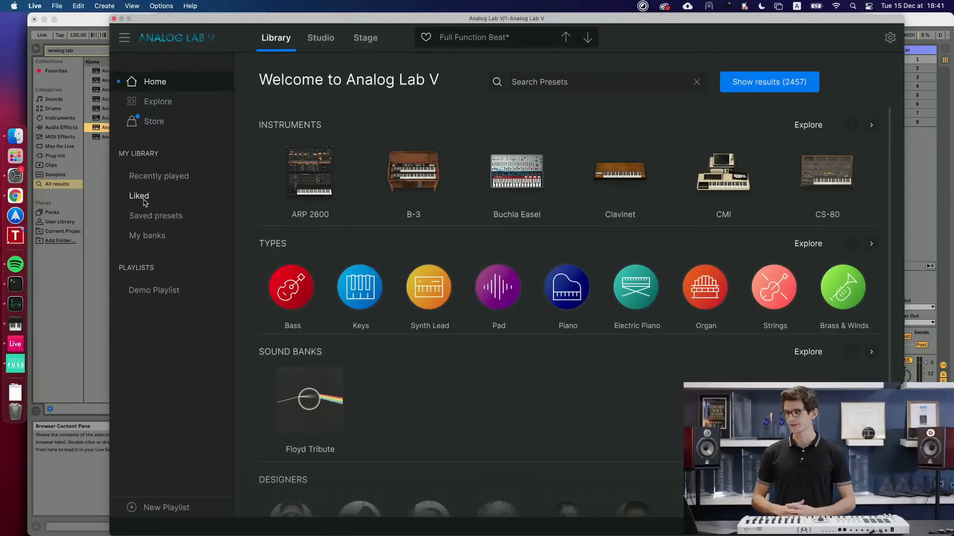
View the installed banks in My banks, and show the full list of presets from the Home page.
click(148, 235)
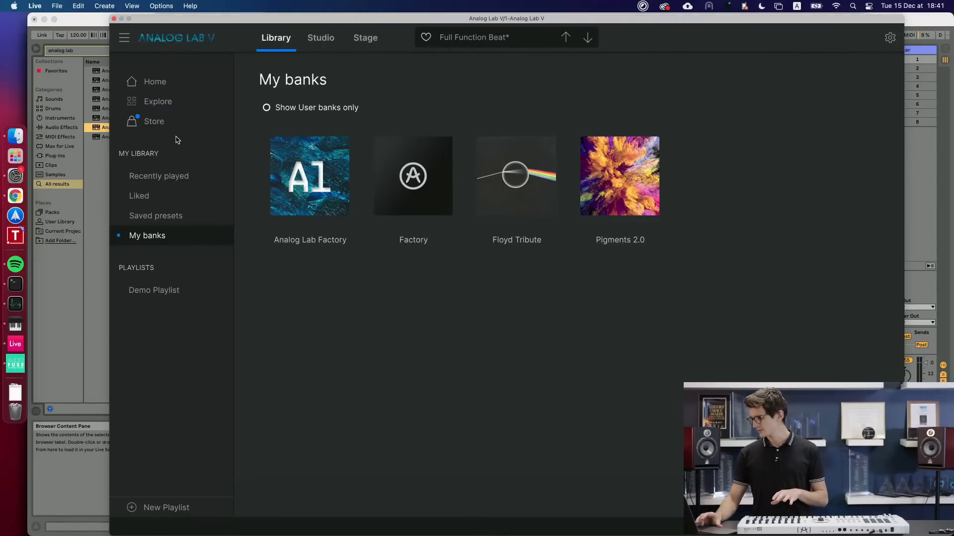
click(140, 88)
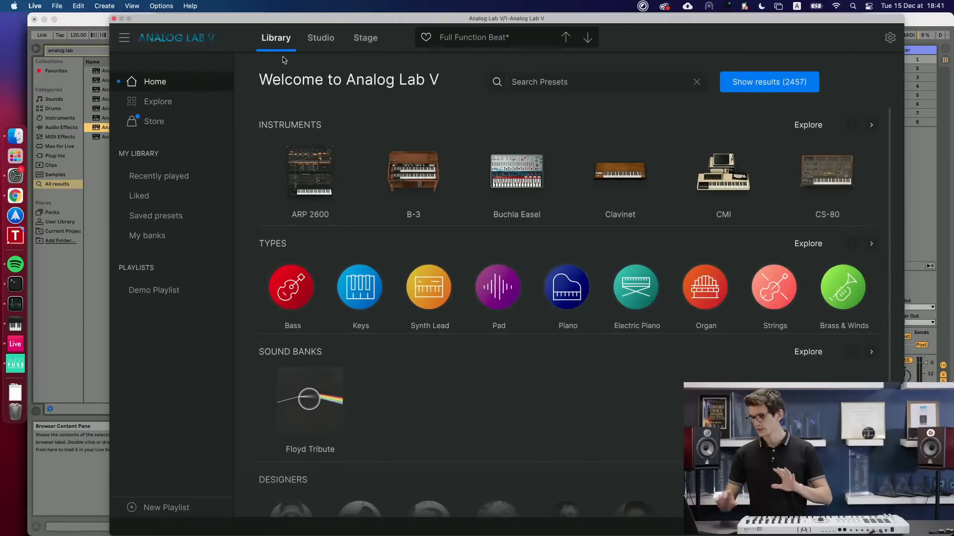
click(769, 88)
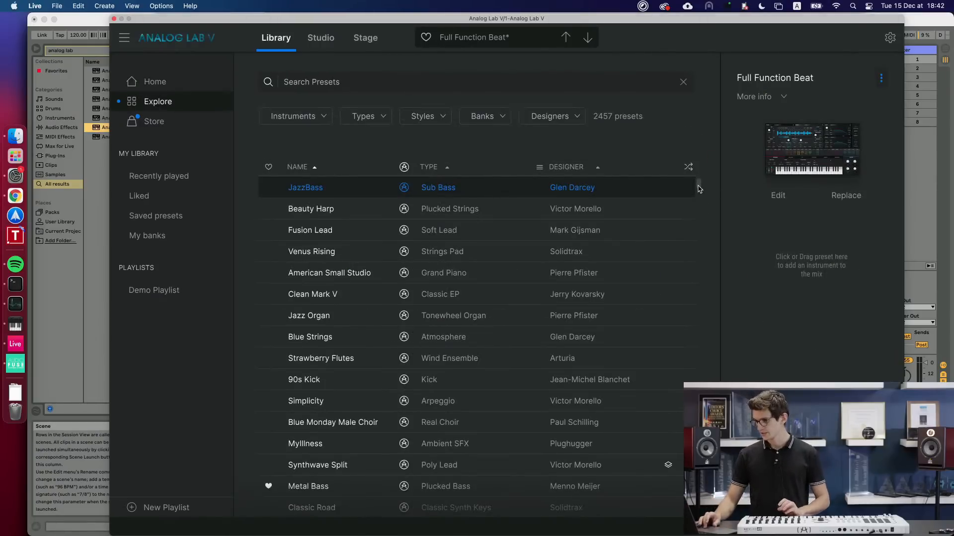
drag(699, 189, 698, 151)
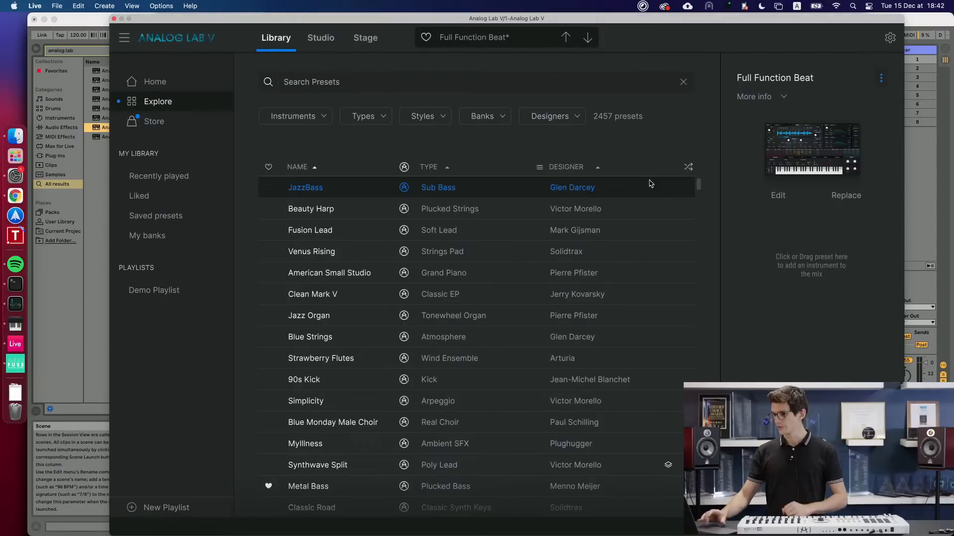
Filter the presets by the Floyd Tribute bank through a search for "pink", and load Cigar Lead and Cigar Lead 2.
click(304, 83)
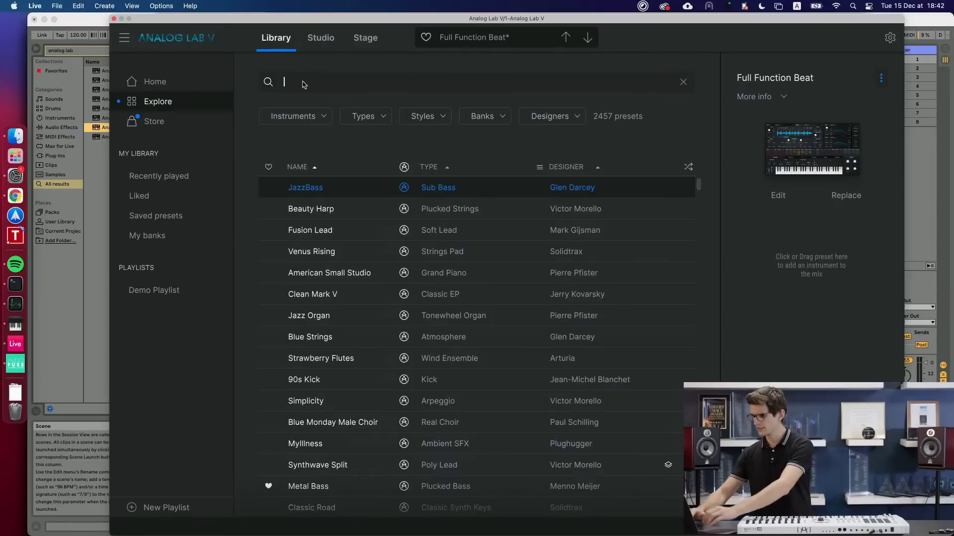
text(pin)
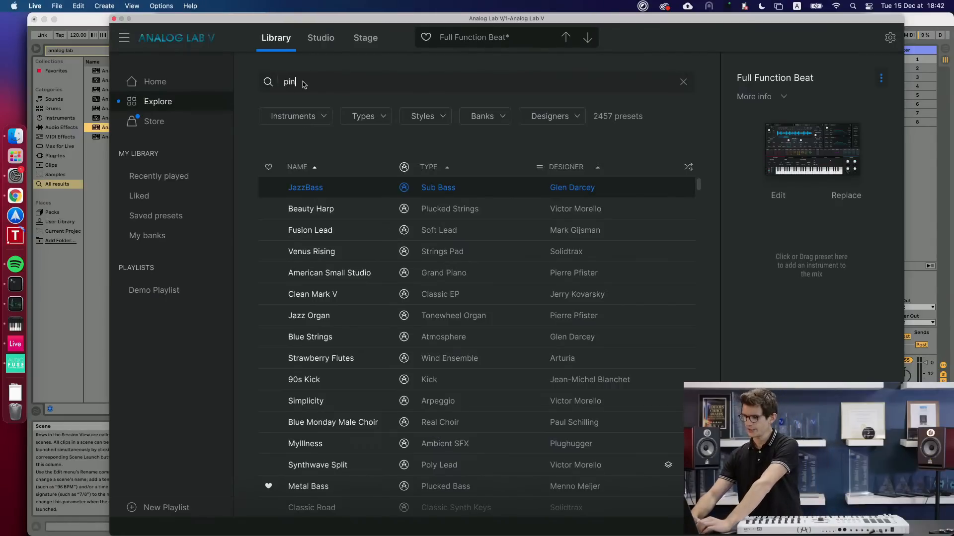
text(k)
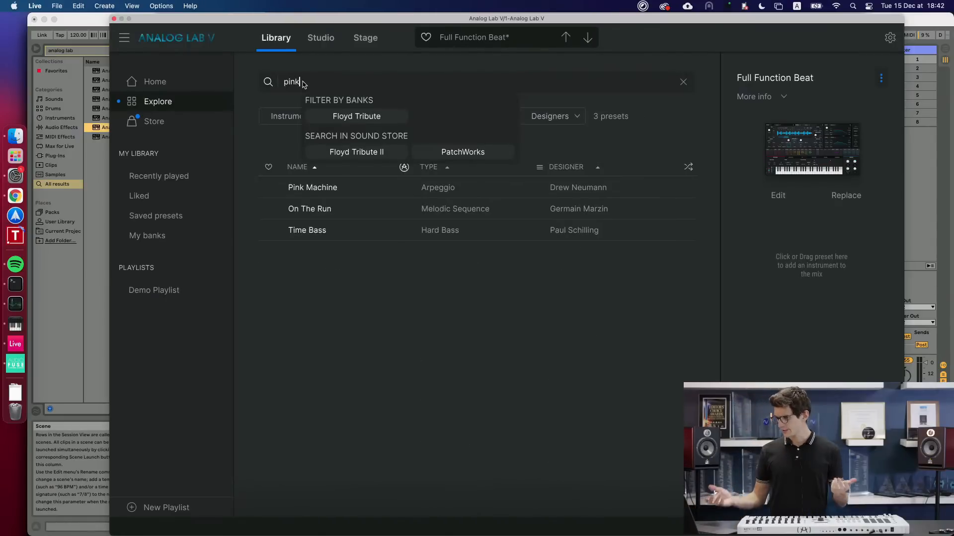
click(343, 119)
click(322, 193)
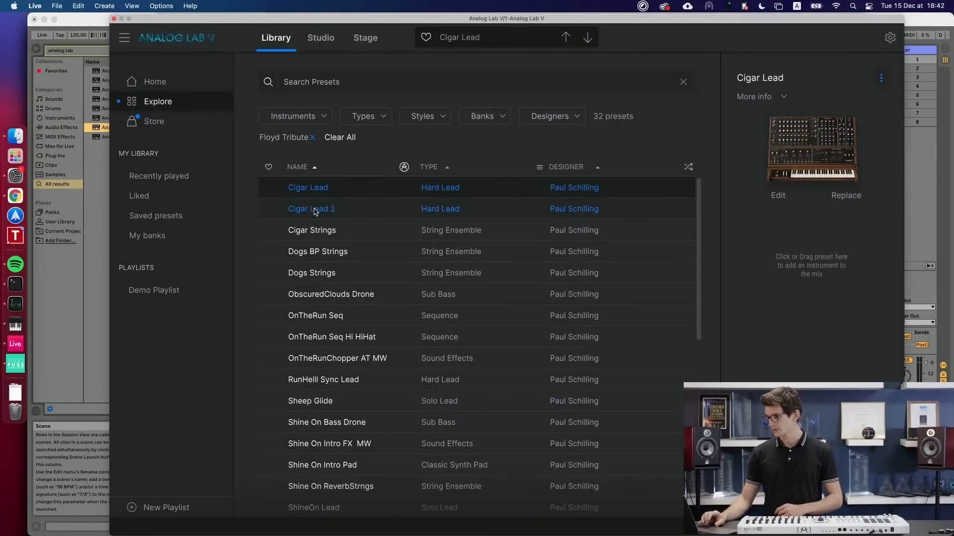
click(315, 211)
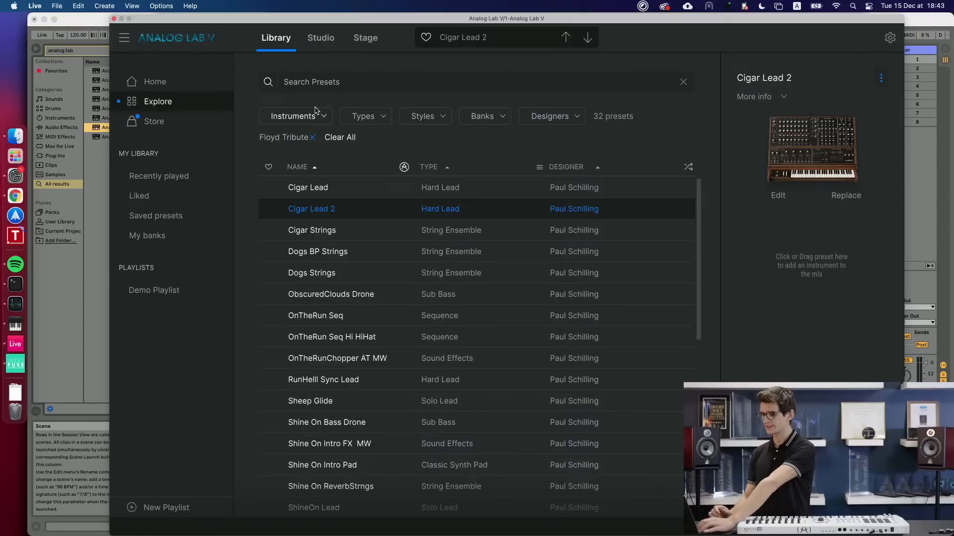
Add the Bass type filter through a search for "bass", and load the ObscuredClouds Drone preset.
key(cmd+f)
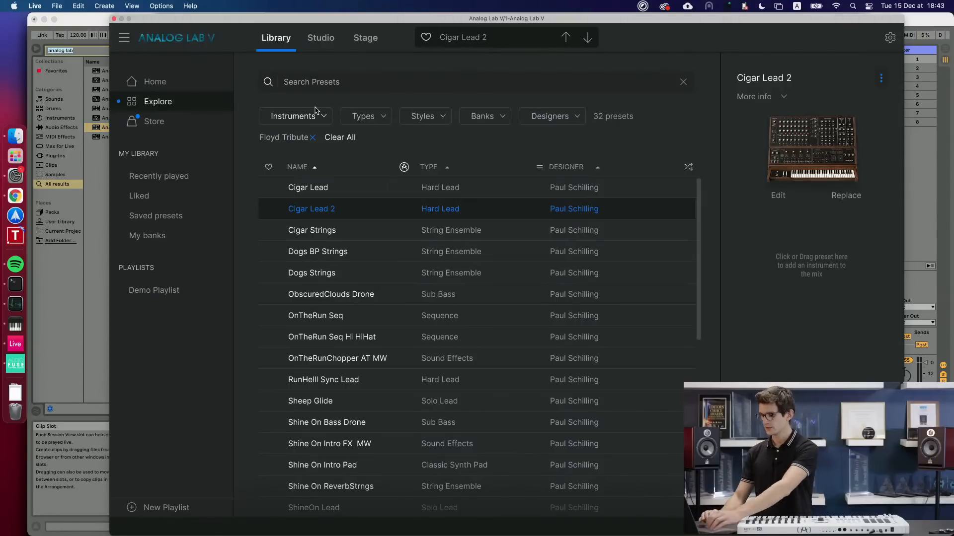
click(305, 84)
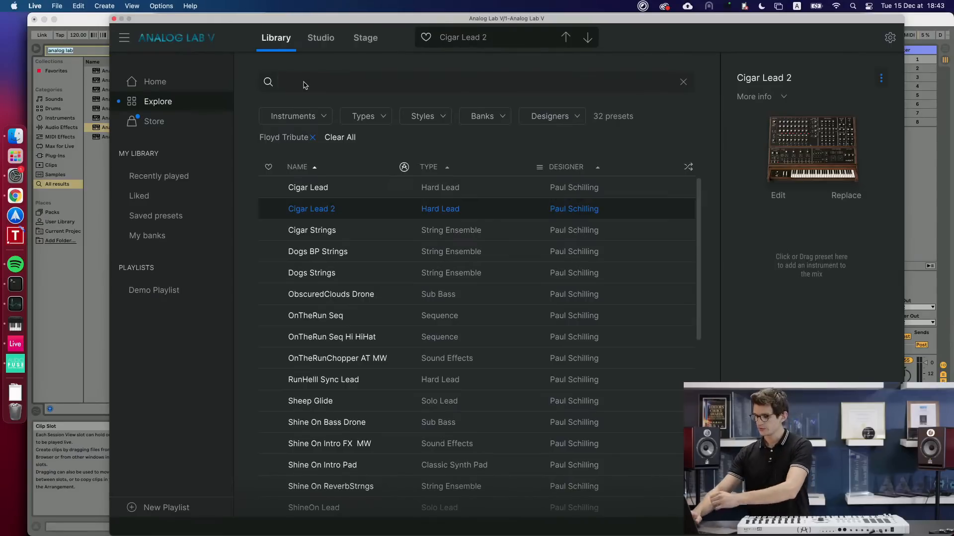
text(bass)
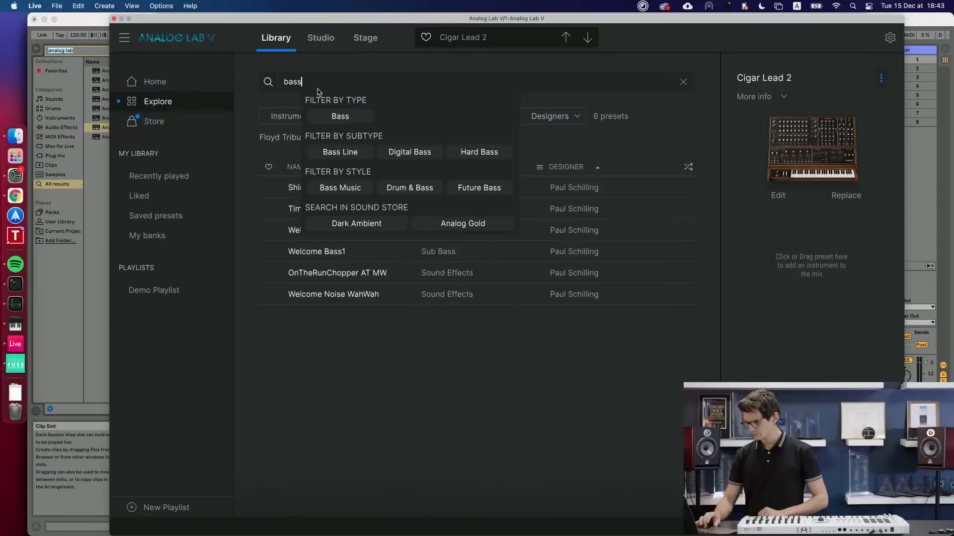
click(328, 117)
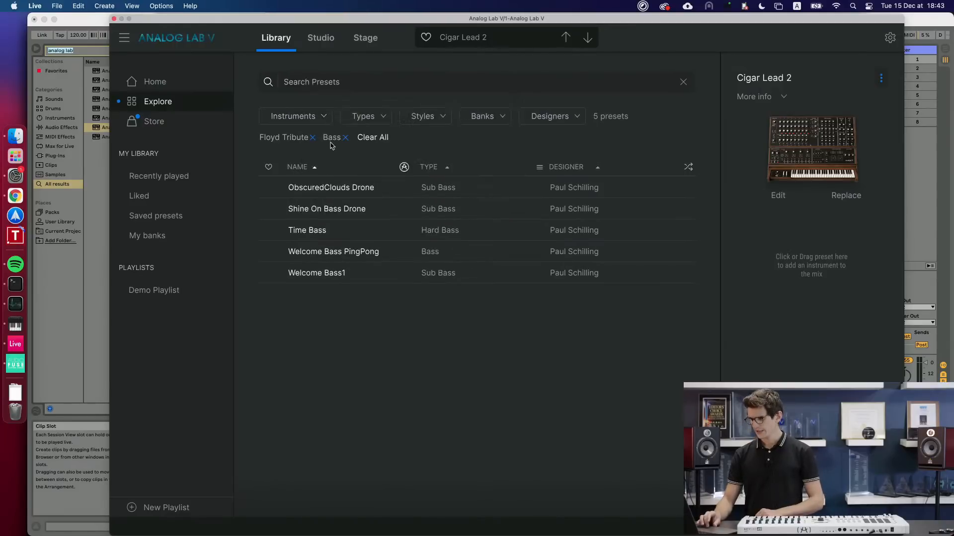
click(331, 188)
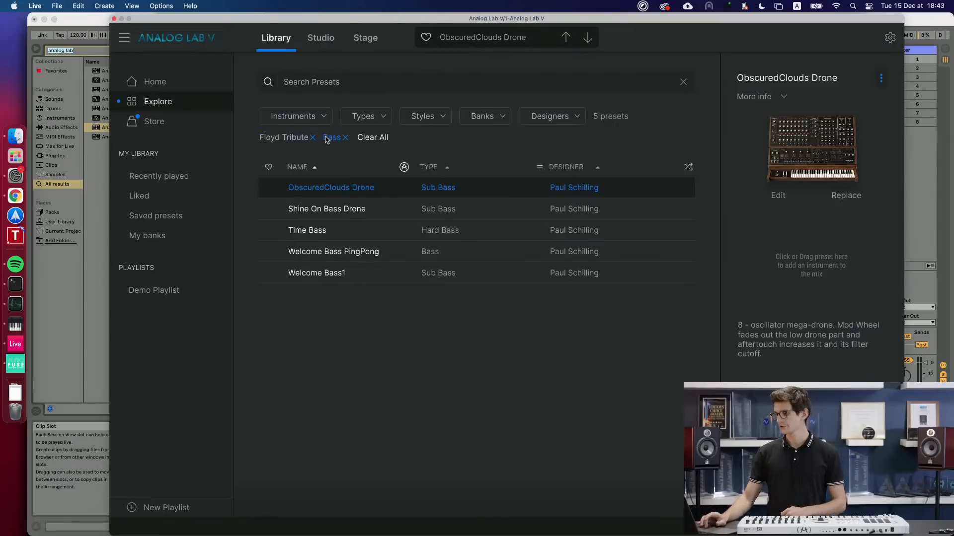
Clear the Floyd Tribute and Bass filters, and filter the presets by the Matrix-12, Mini and Modular instruments.
click(374, 141)
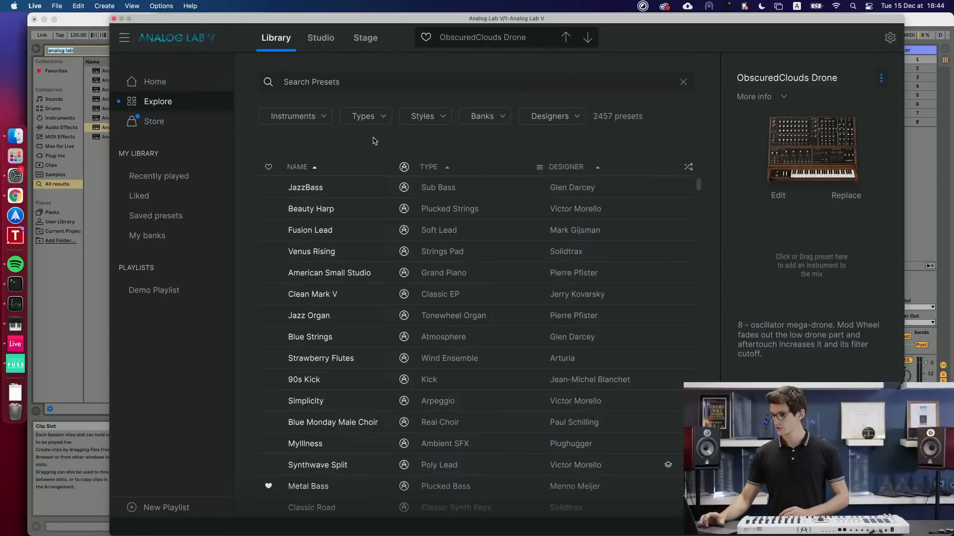
click(308, 116)
click(308, 116)
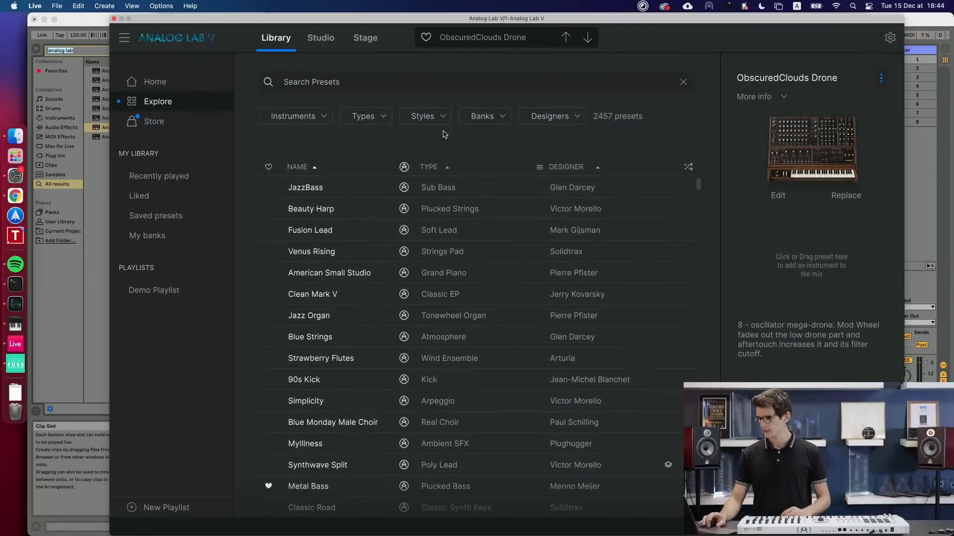
click(317, 118)
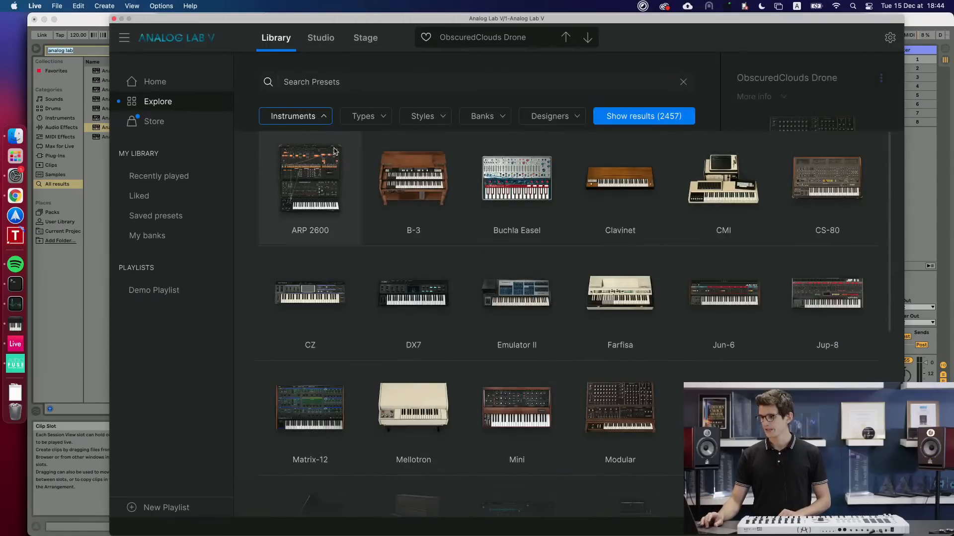
scroll(434, 291, down, 3)
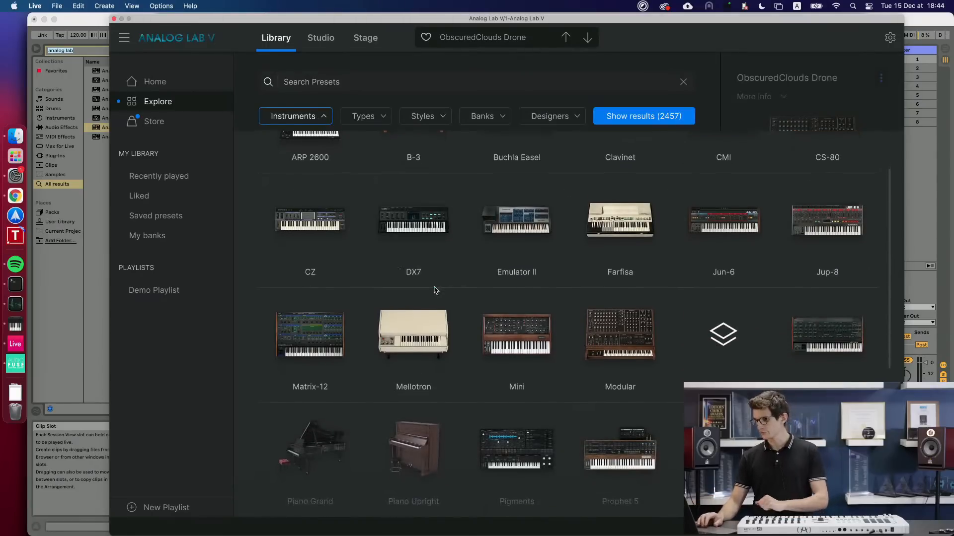
click(319, 320)
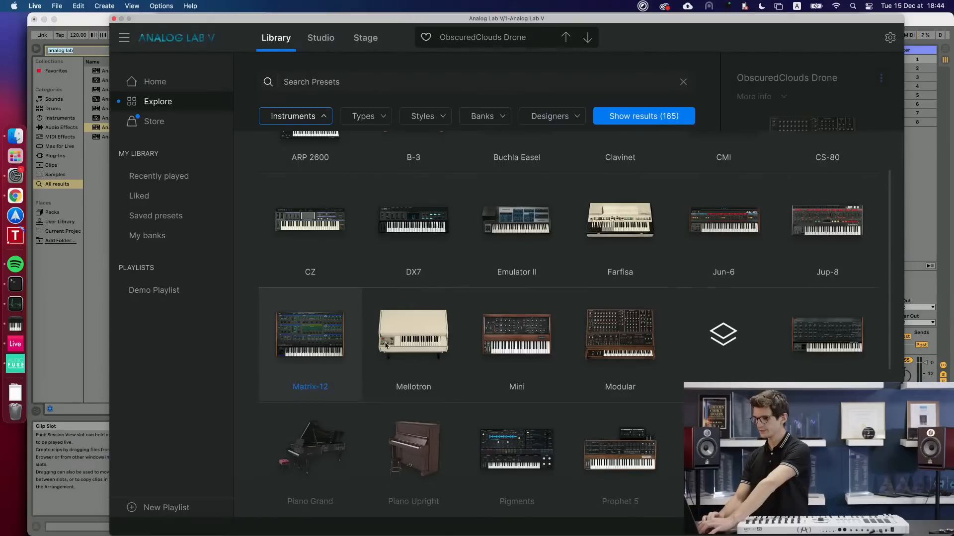
click(511, 334)
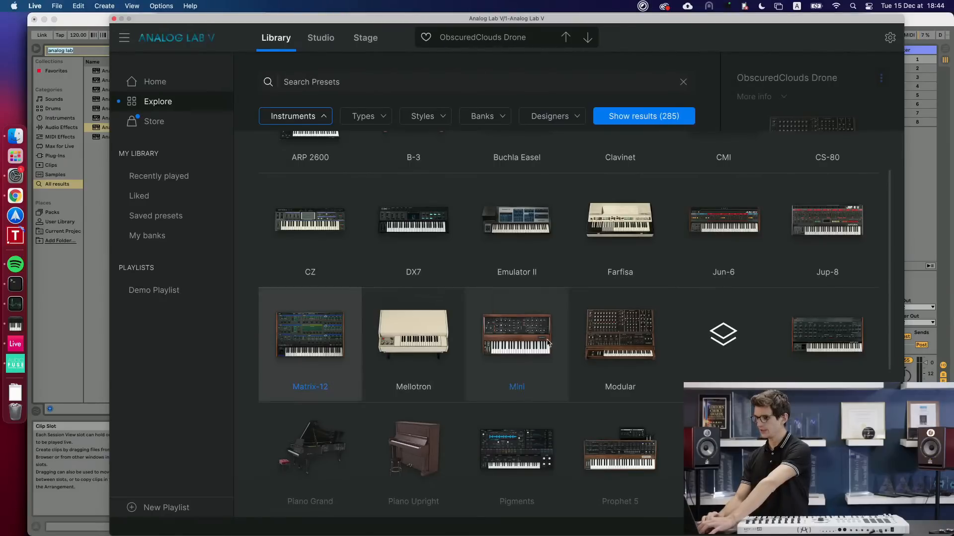
click(619, 338)
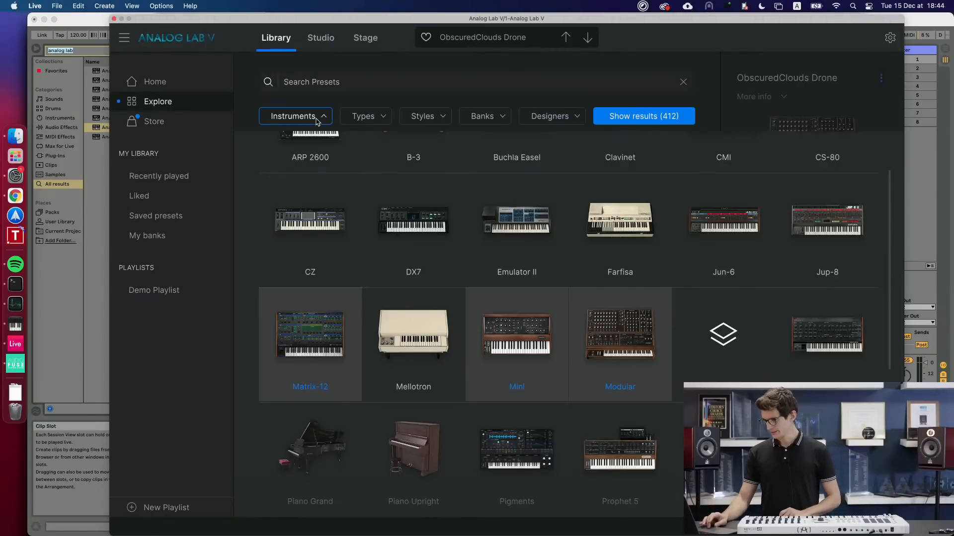
Add the Bass type to the instrument filters and show the results.
click(368, 120)
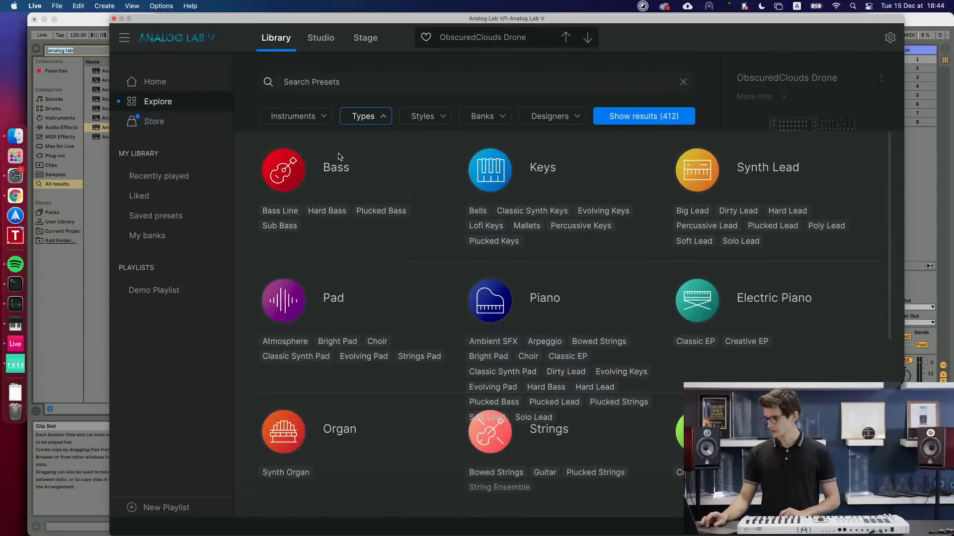
click(289, 177)
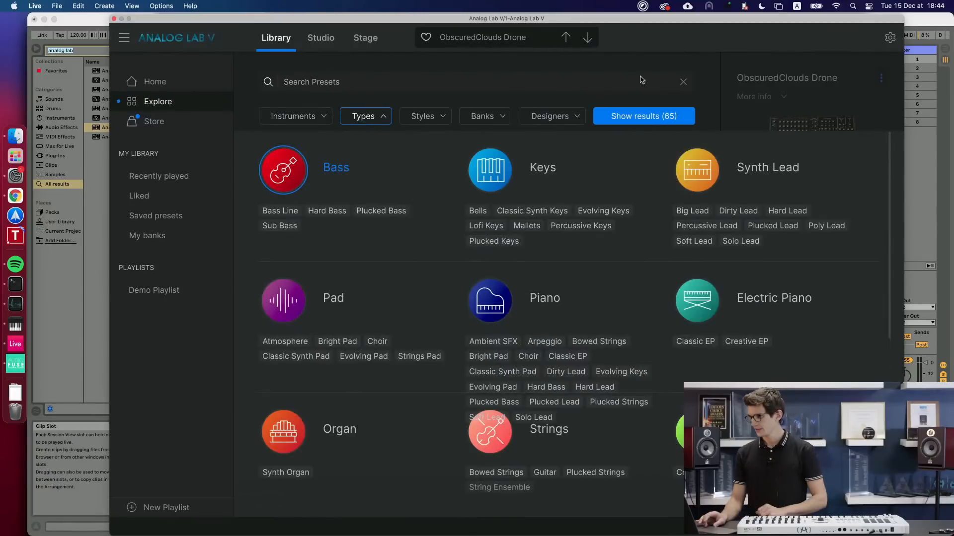
click(624, 117)
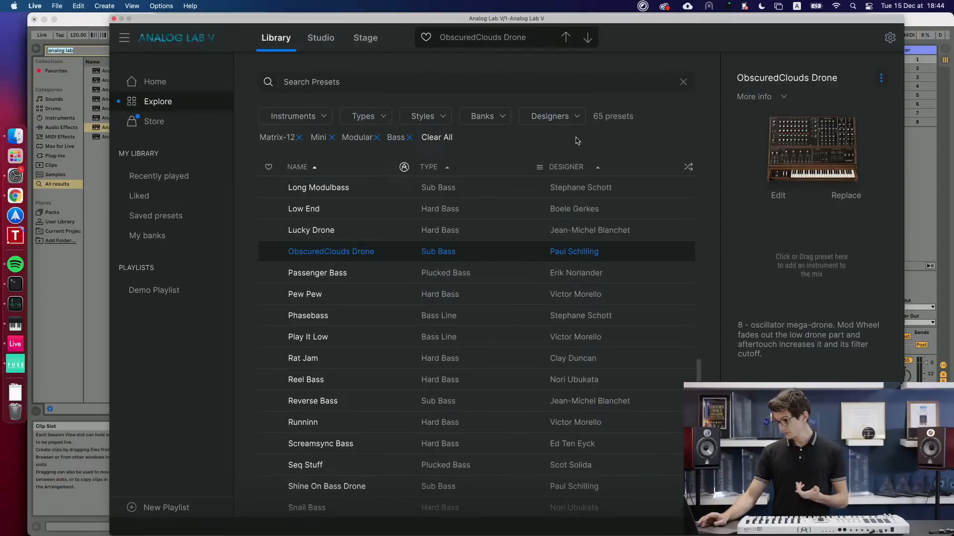
Audition the filtered bass presets Long Modulbass, Low End and Lucky Drone, and load JazzBass from the start of the list.
click(344, 193)
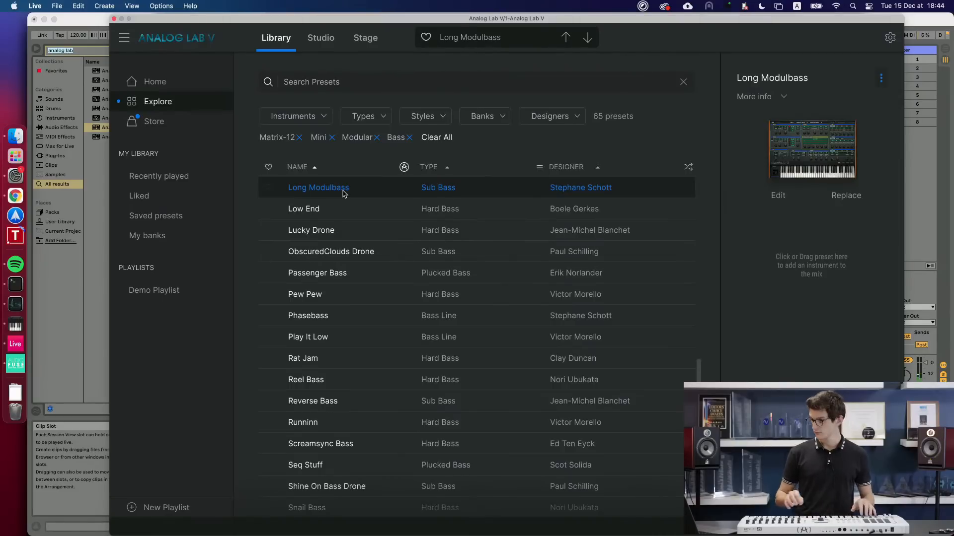
key(Down)
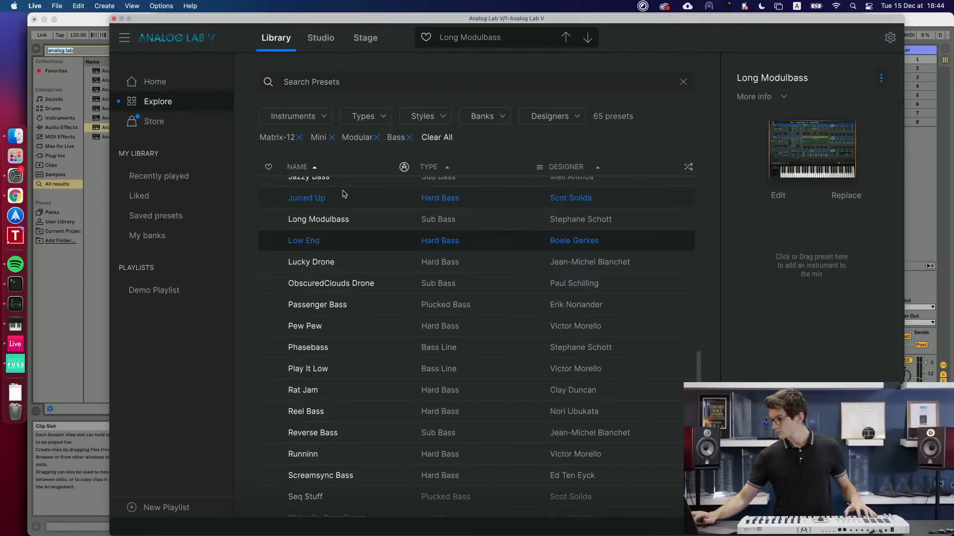
click(321, 241)
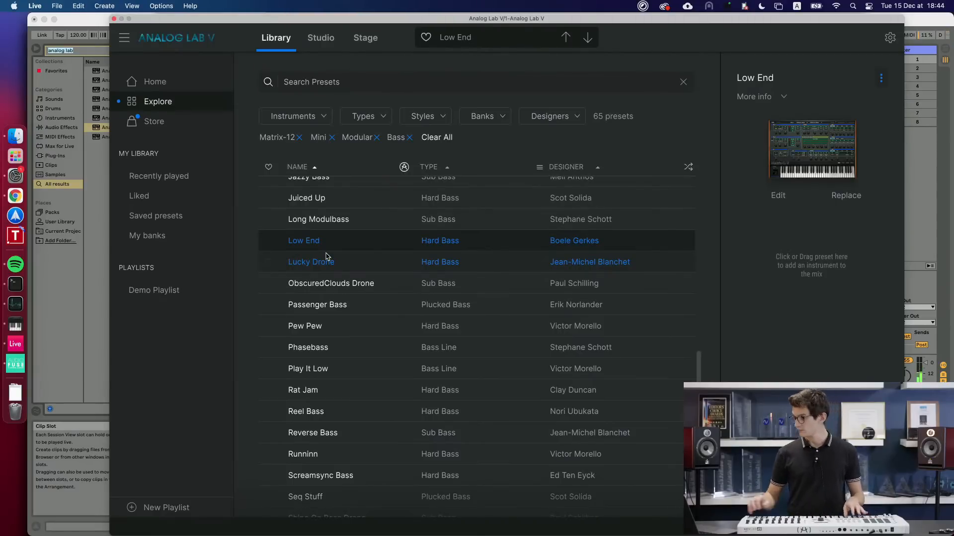
click(326, 257)
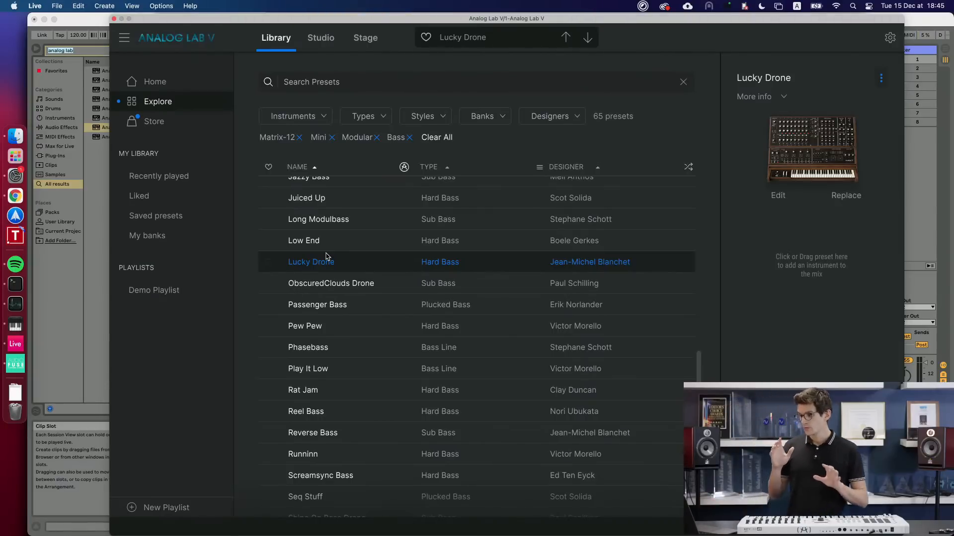
scroll(326, 256, up, 10)
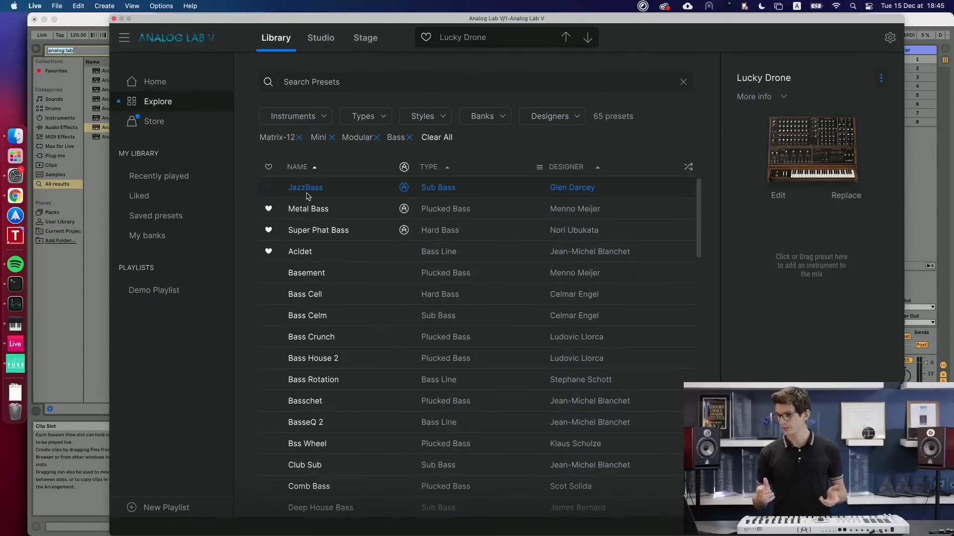
click(306, 195)
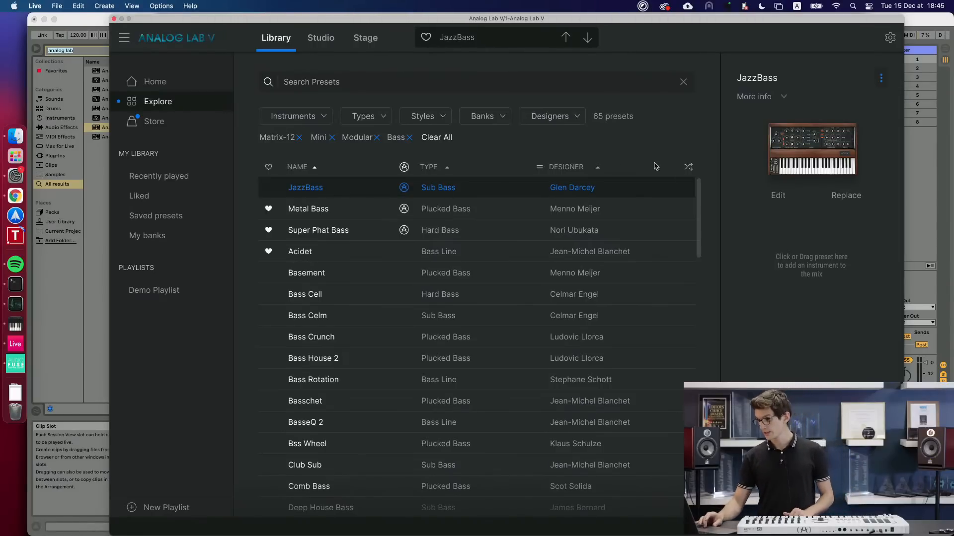
Shuffle the filtered preset list, load Indecisive Bass below JazzBass, and return to JazzBass.
click(688, 169)
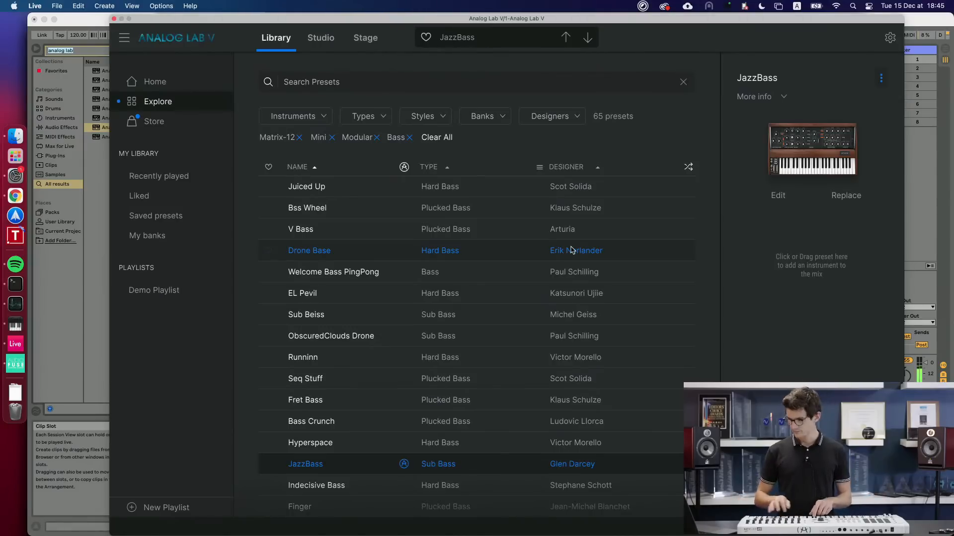
key(Down)
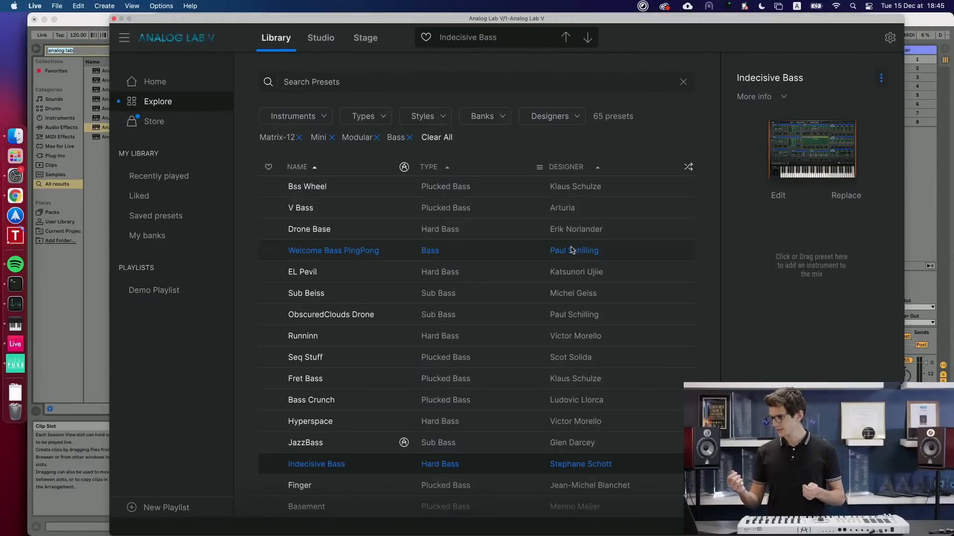
click(346, 444)
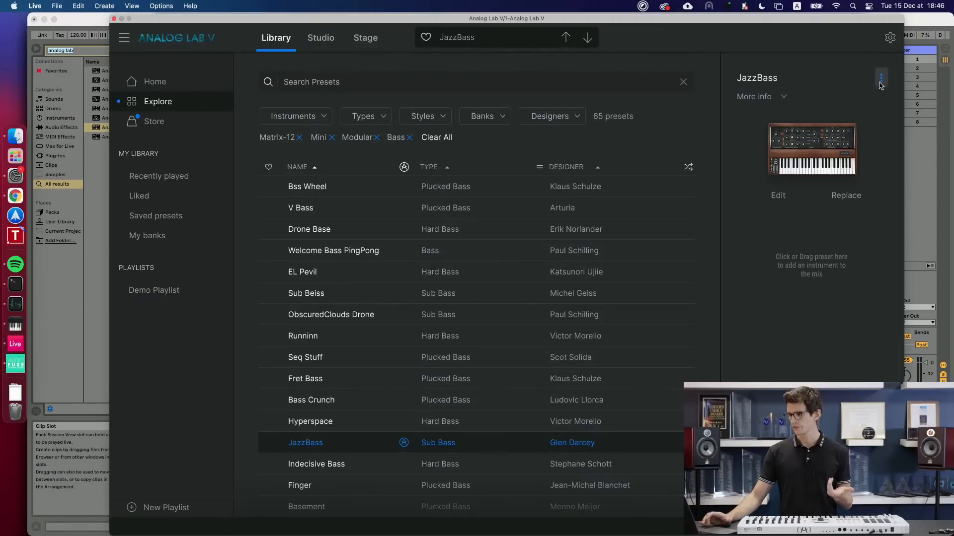
Clear all the filters and discover presets similar to JazzBass.
click(434, 138)
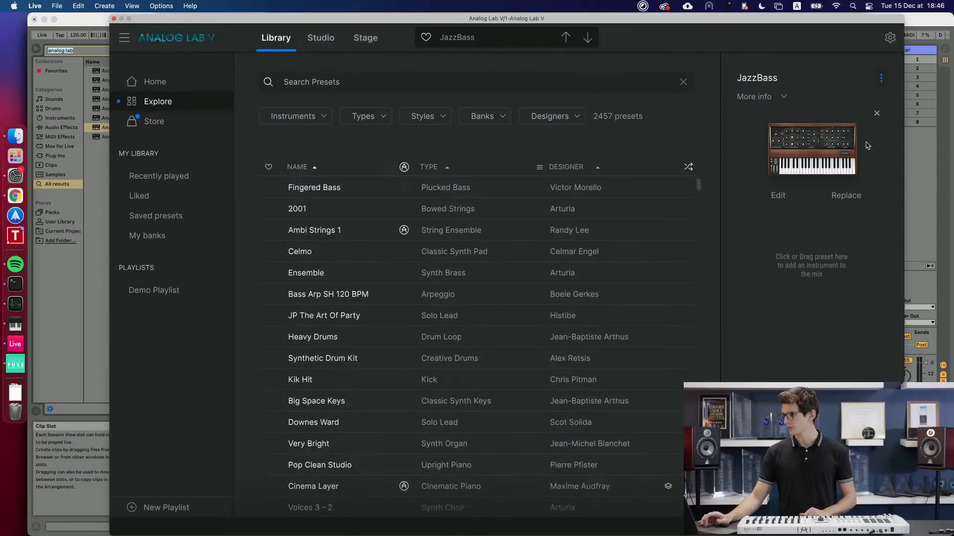
click(880, 78)
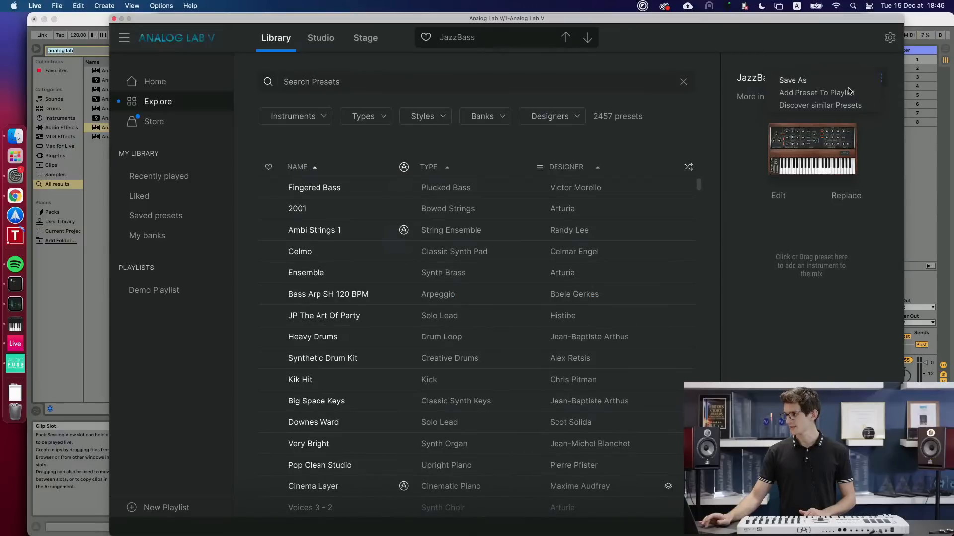
click(819, 106)
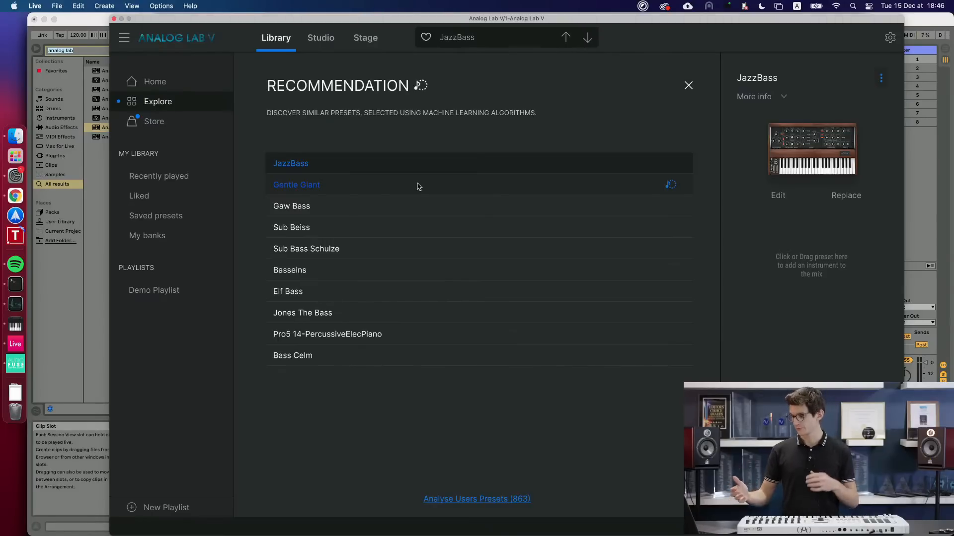
Audition the recommended presets one after another from Gentle Giant to Jones The Bass.
click(390, 182)
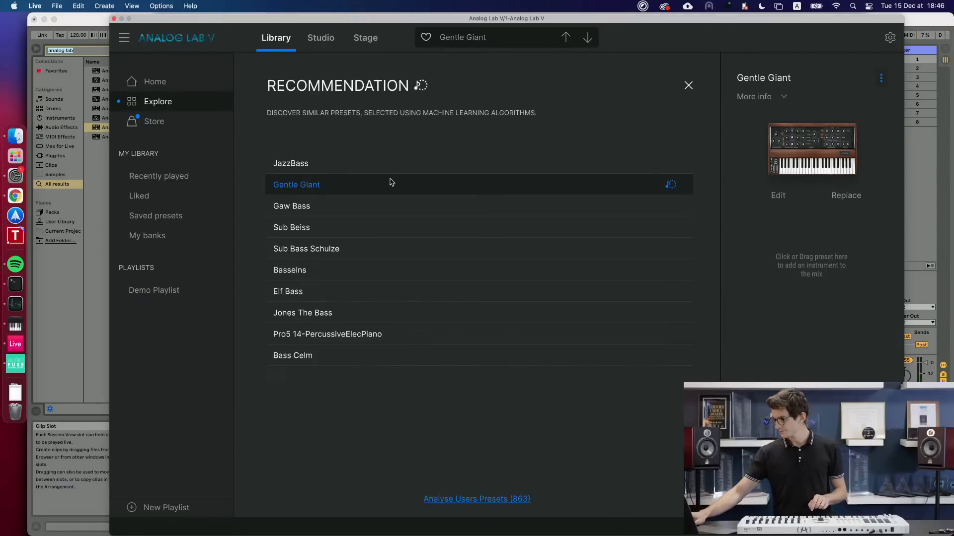
key(Down)
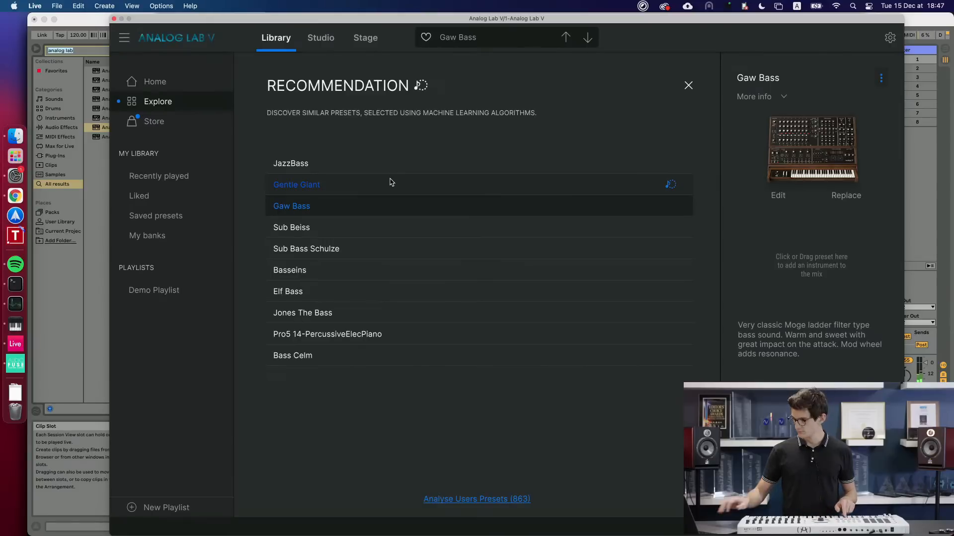
key(Down)
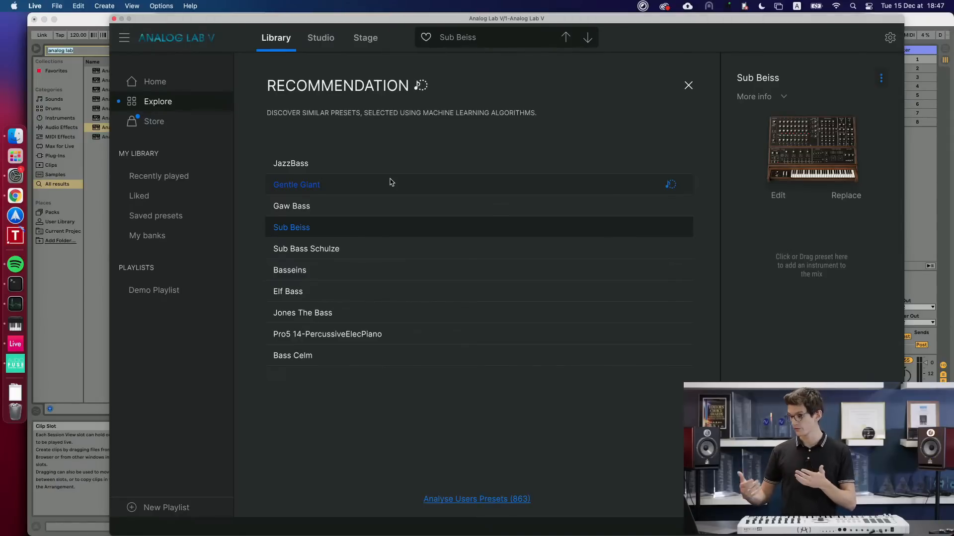
key(Down)
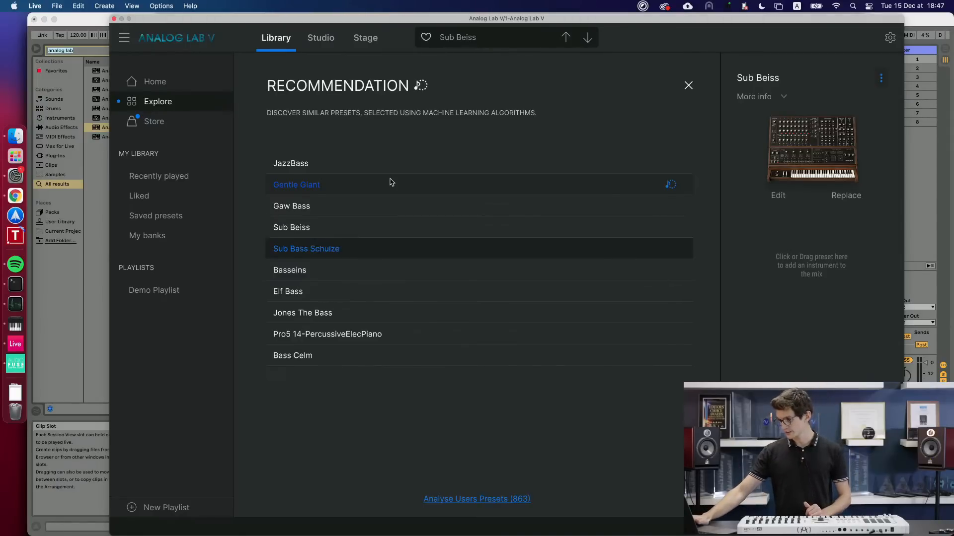
key(Down)
key(Down)
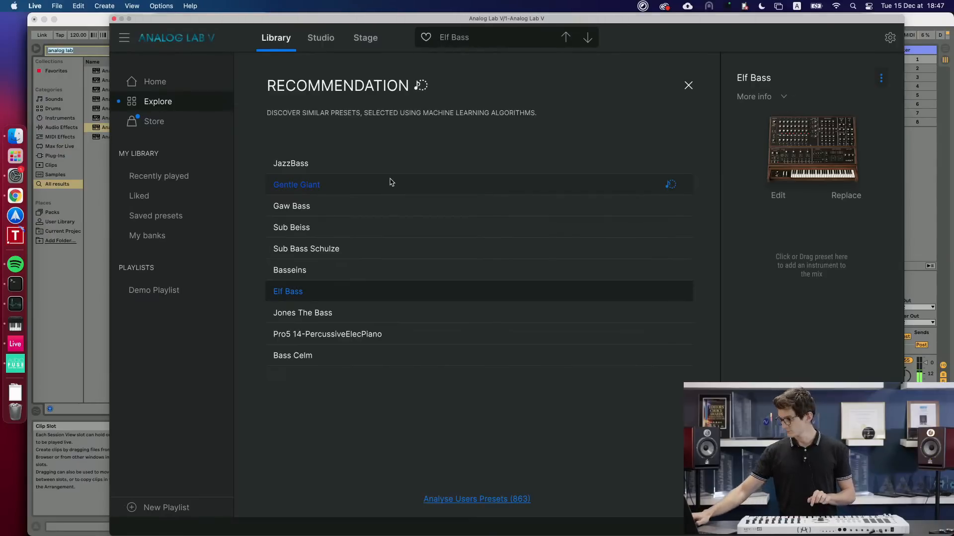
key(Down)
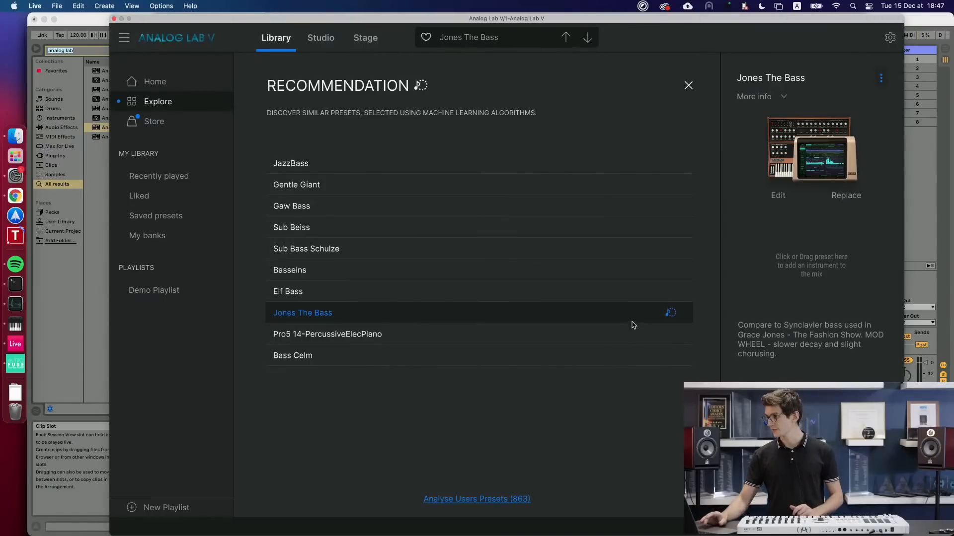
Discover presets similar to Jones The Bass, load Elf Bass from them, and close the recommendations.
click(670, 314)
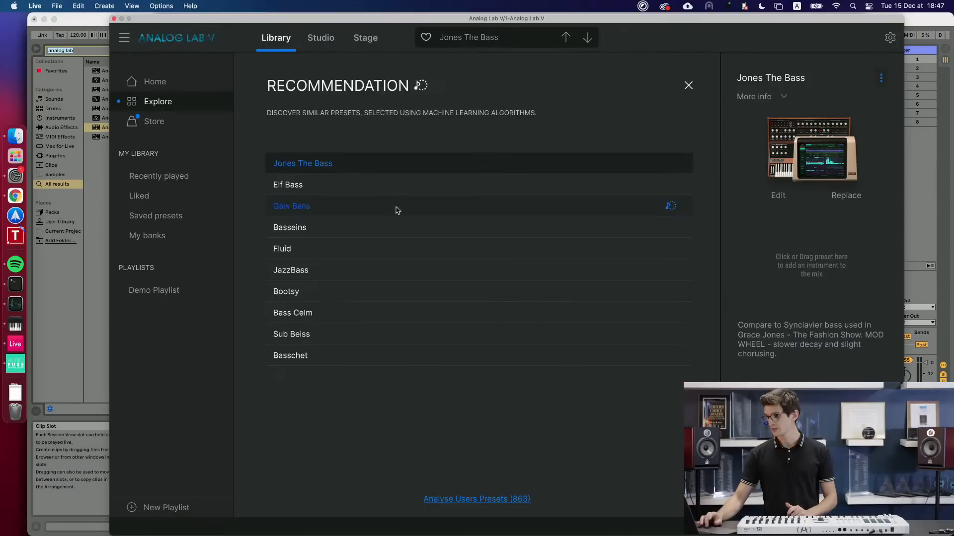
click(353, 189)
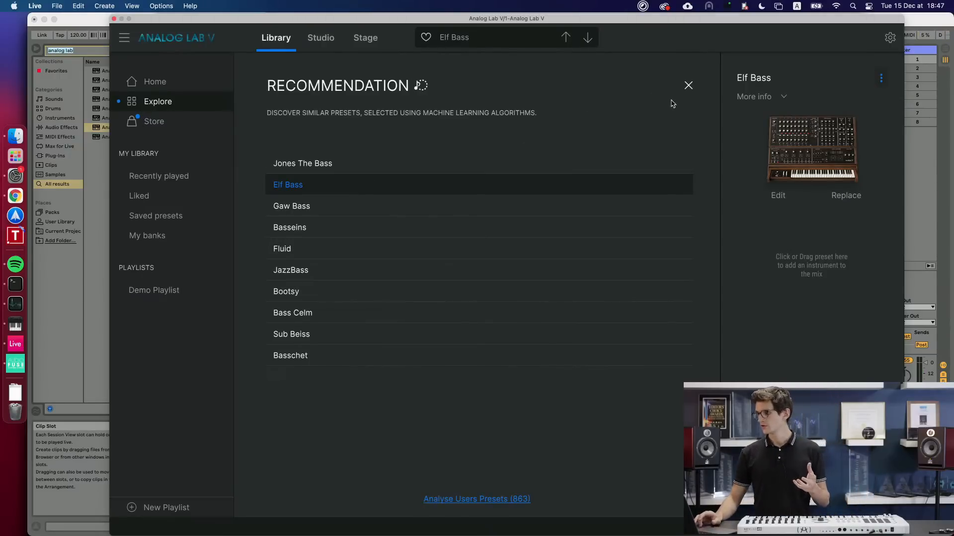
click(688, 86)
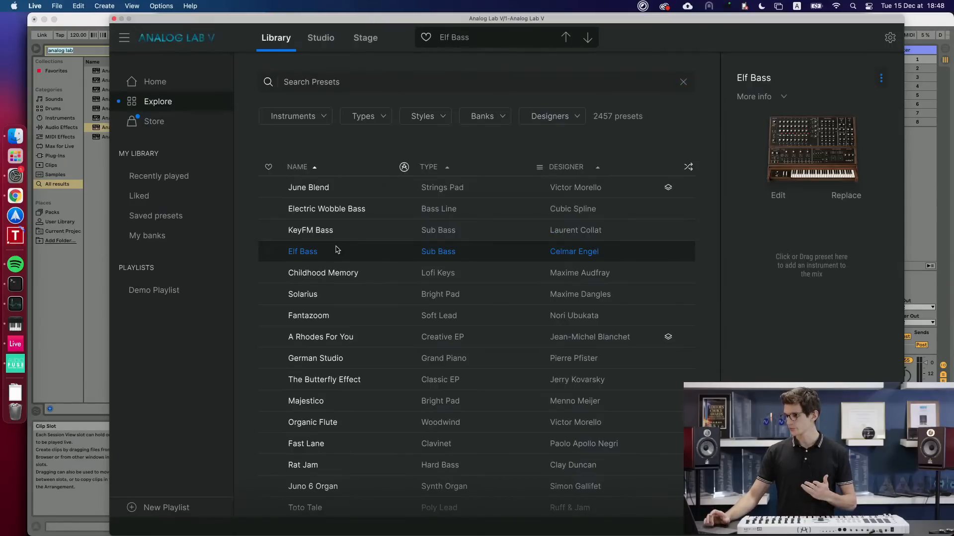
Mark the Elf Bass preset as liked and look through the Liked presets list.
click(426, 37)
click(427, 38)
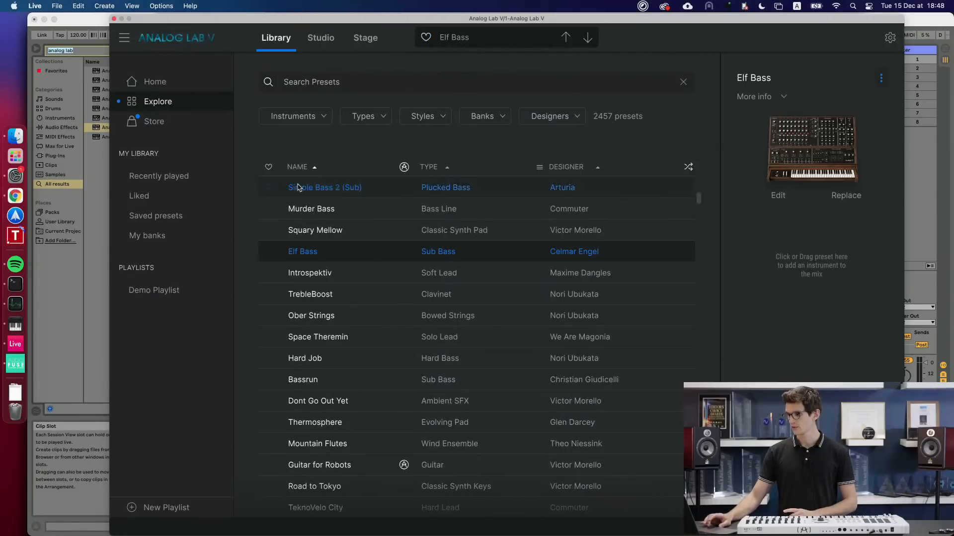
click(268, 254)
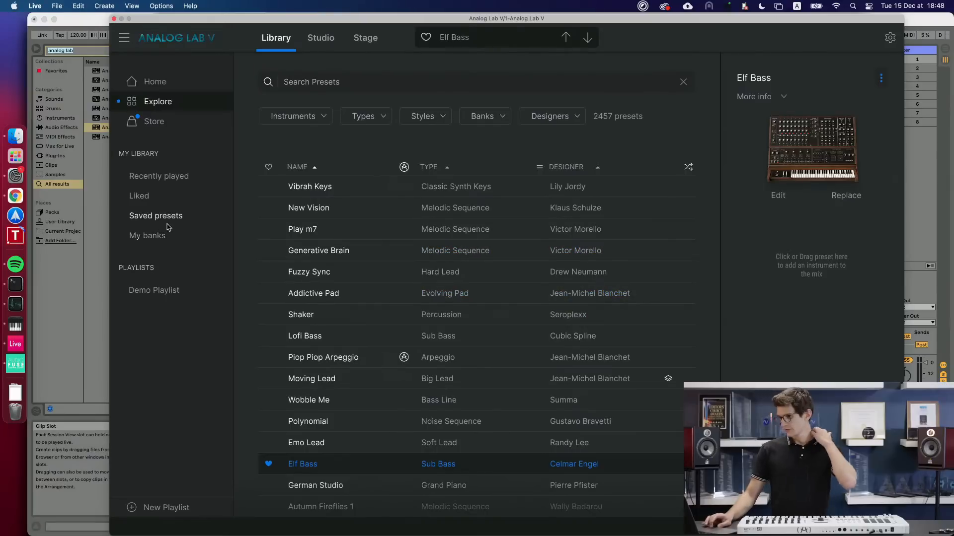
click(140, 198)
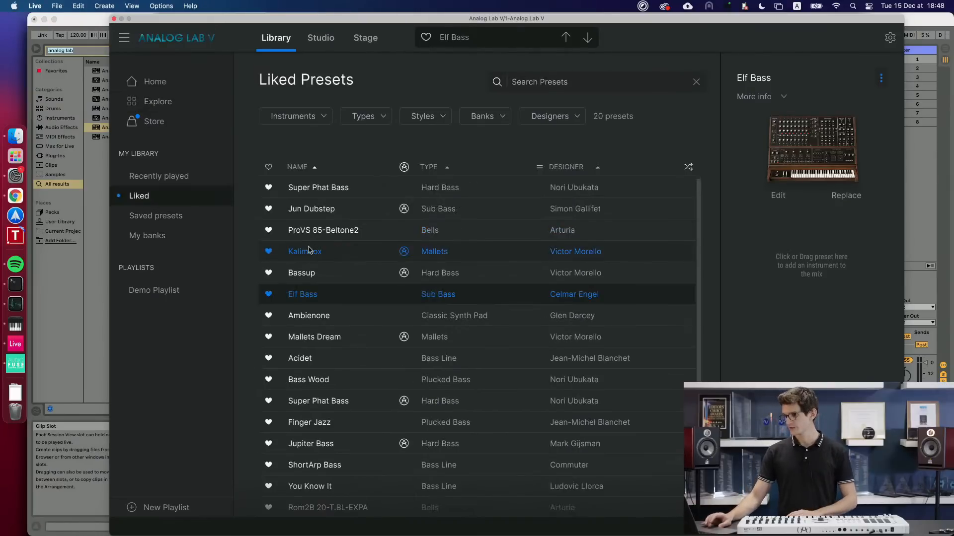
scroll(322, 404, down, 5)
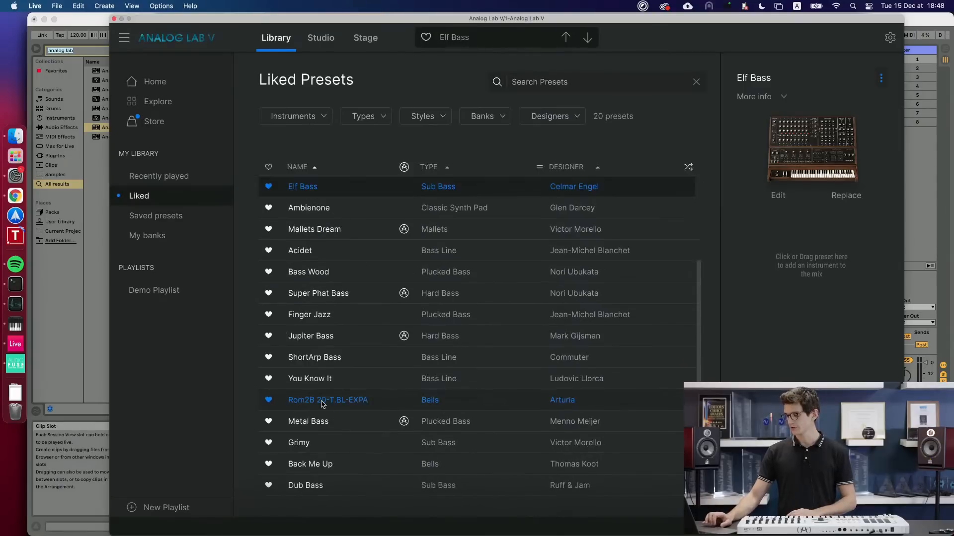
Review the Save As options for the Elf Bass preset, opened from its preset options and the main menu, without saving.
scroll(322, 404, up, 5)
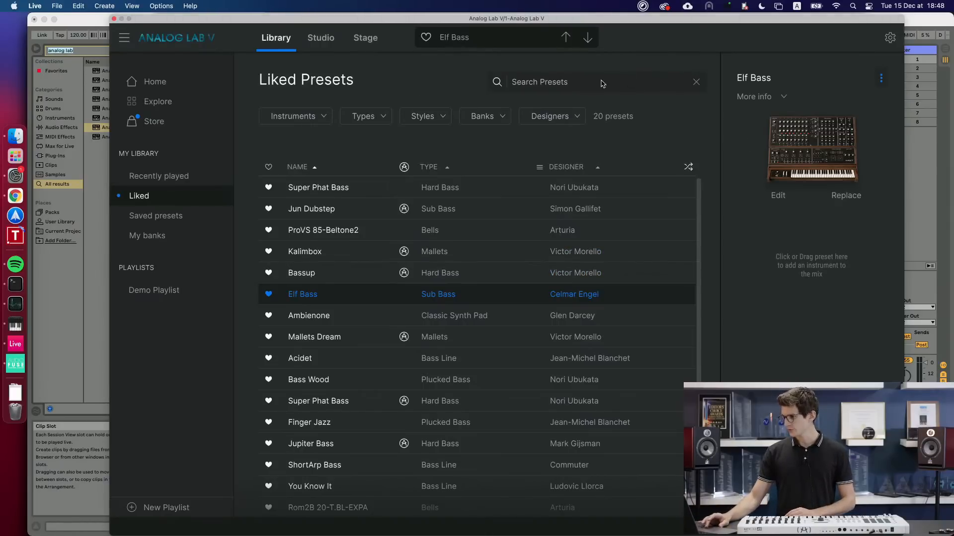
click(880, 79)
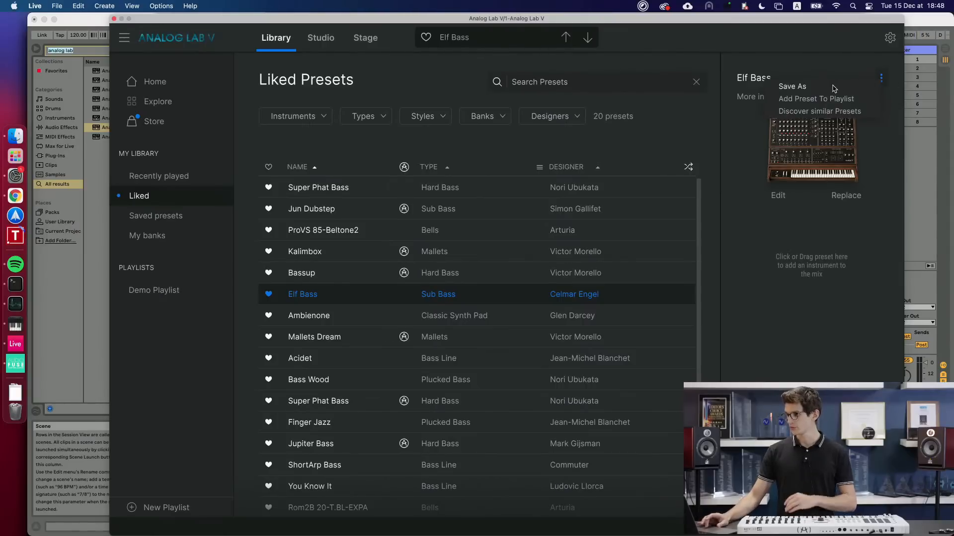
click(878, 84)
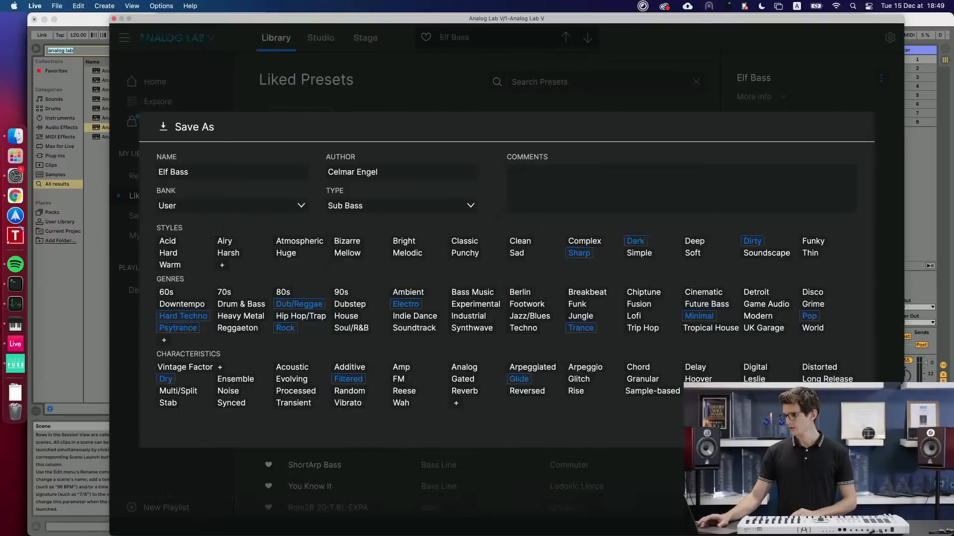
click(787, 431)
click(125, 38)
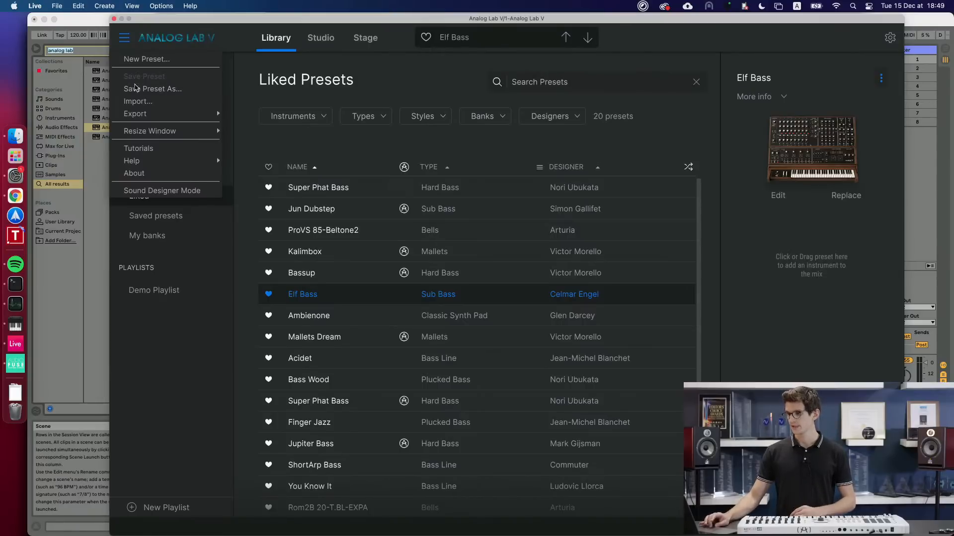
click(135, 89)
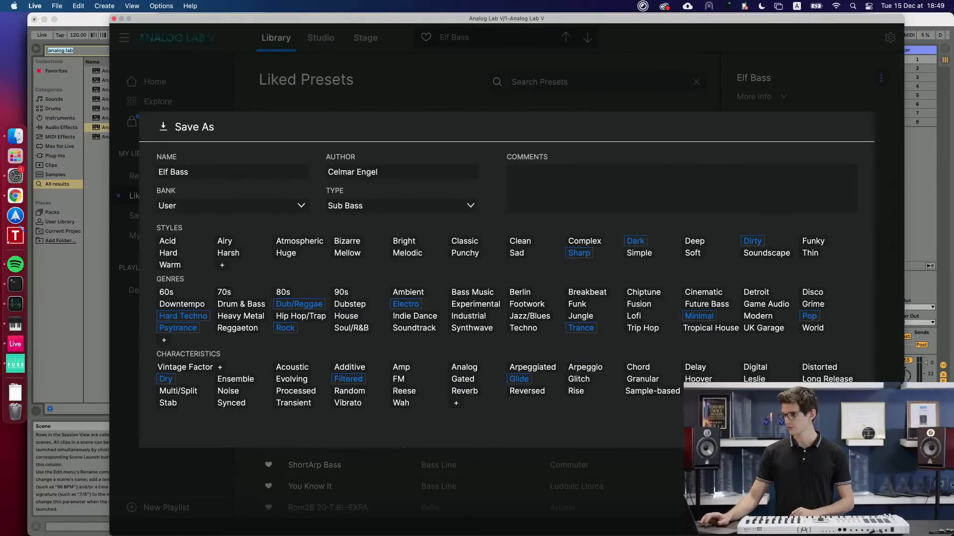
key(Escape)
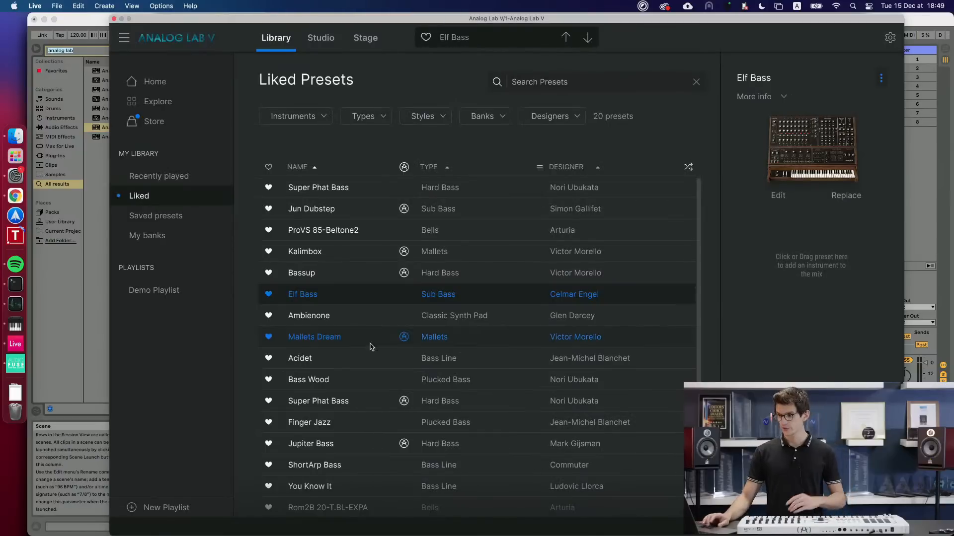
Look through the Saved Presets list with its Instruments and Types filters, and view the My banks page.
click(148, 218)
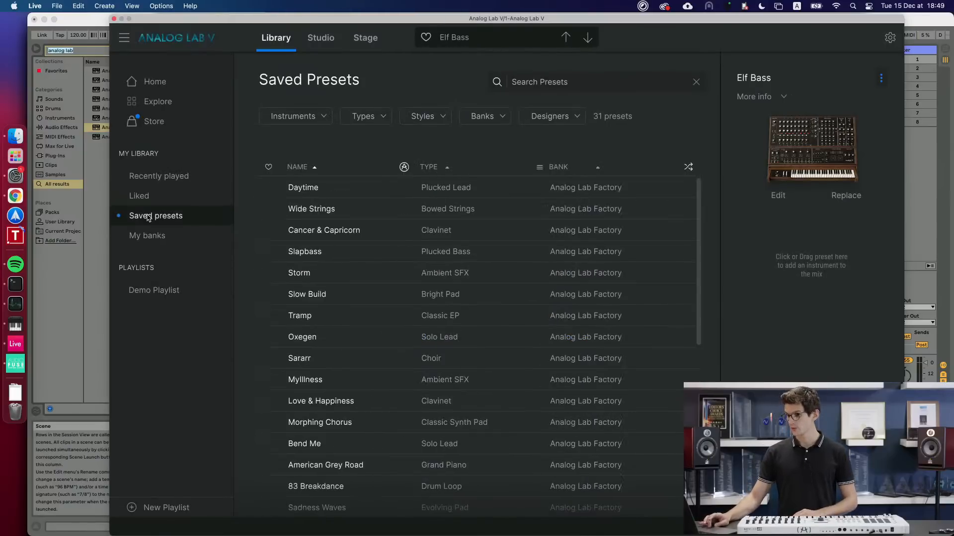
click(257, 273)
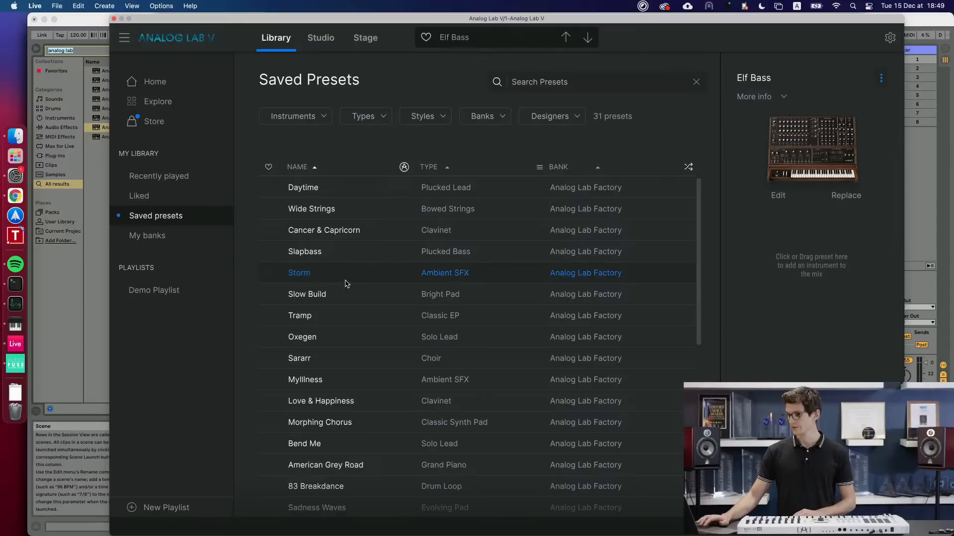
scroll(346, 284, down, 10)
scroll(346, 284, up, 10)
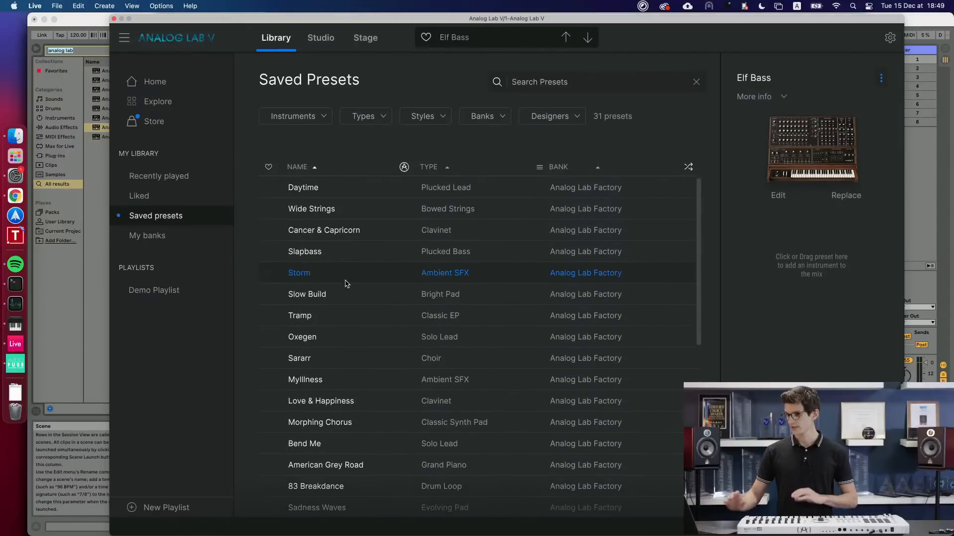
click(341, 186)
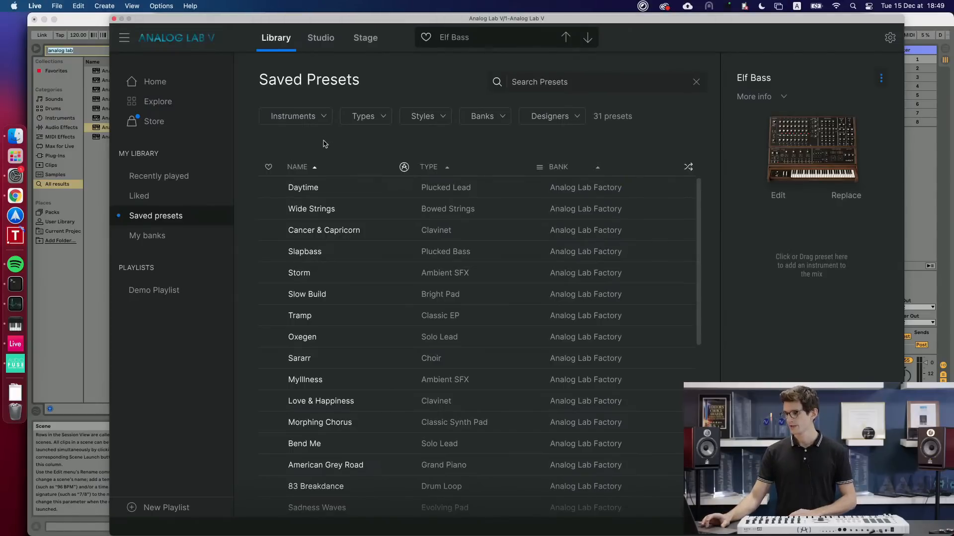
click(301, 121)
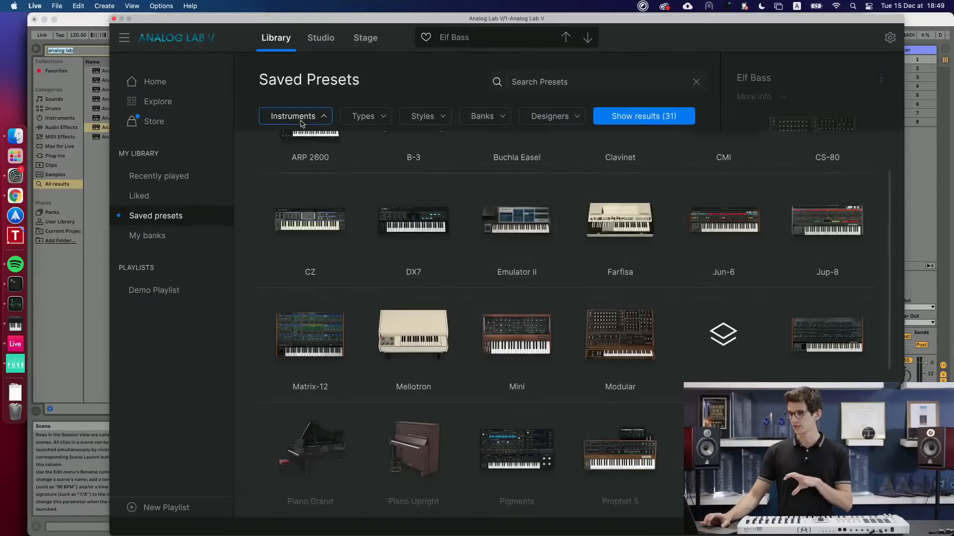
click(301, 123)
click(355, 124)
click(356, 125)
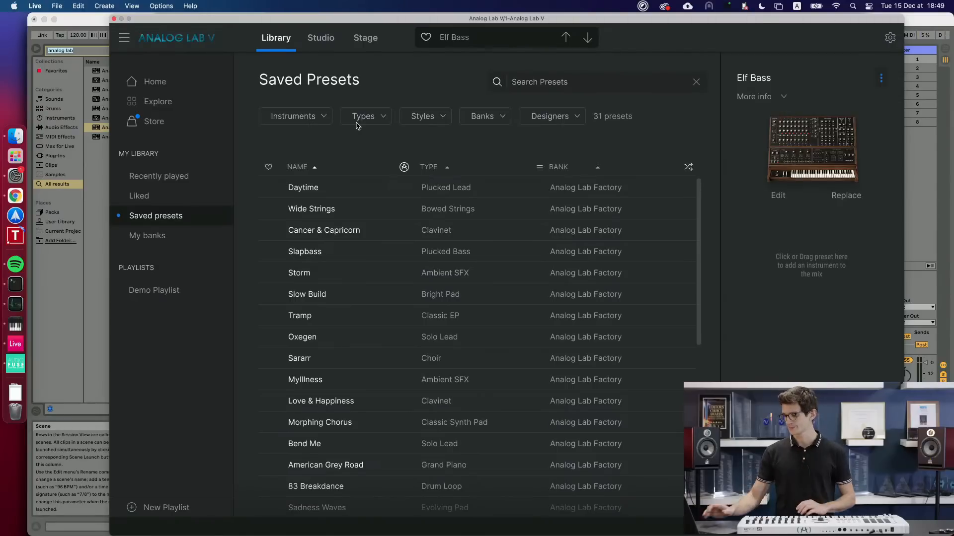
click(147, 237)
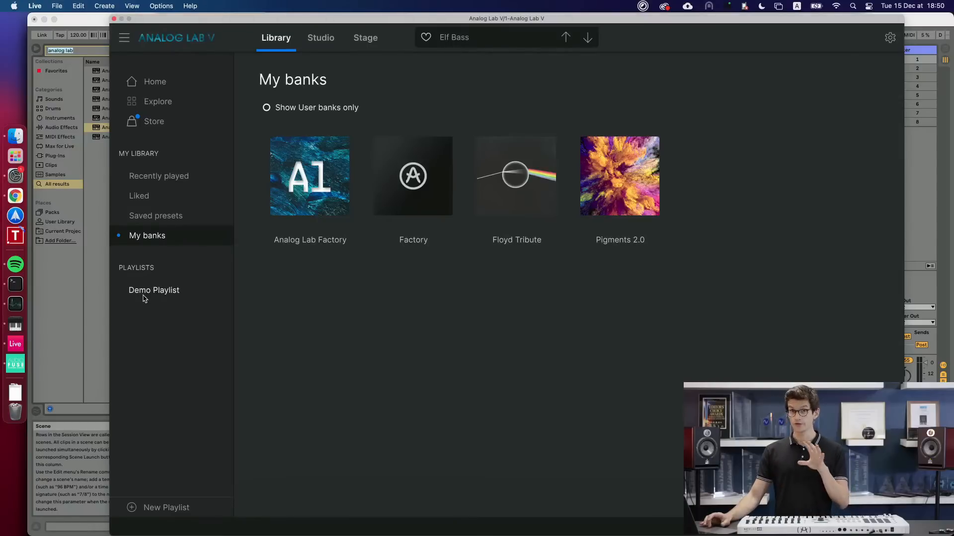
Add a preset from the Recently Played list to the Demo Playlist and check the Elf Bass preset's playlist option.
click(151, 179)
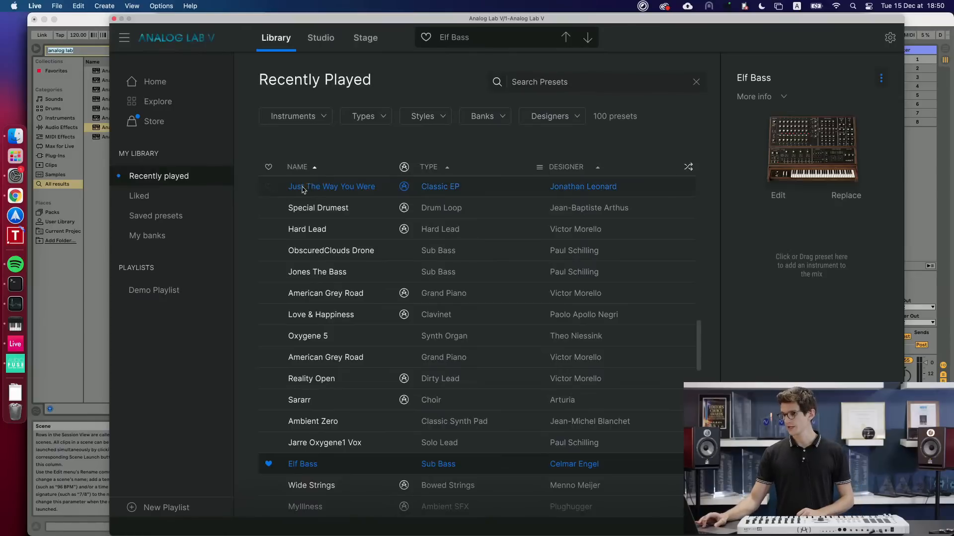
mouse_move(308, 186)
mouse_down()
mouse_move(160, 295)
mouse_move(314, 189)
mouse_up()
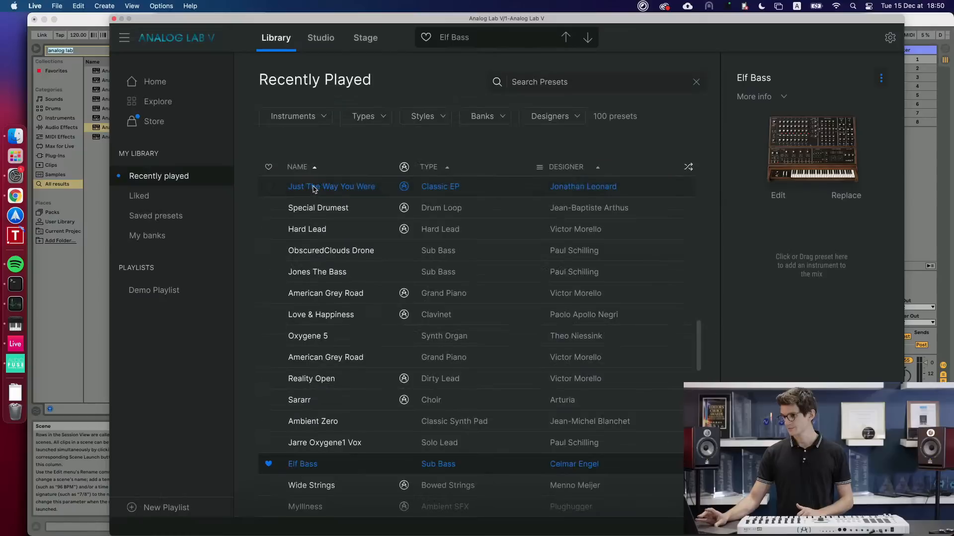
drag(317, 272, 166, 297)
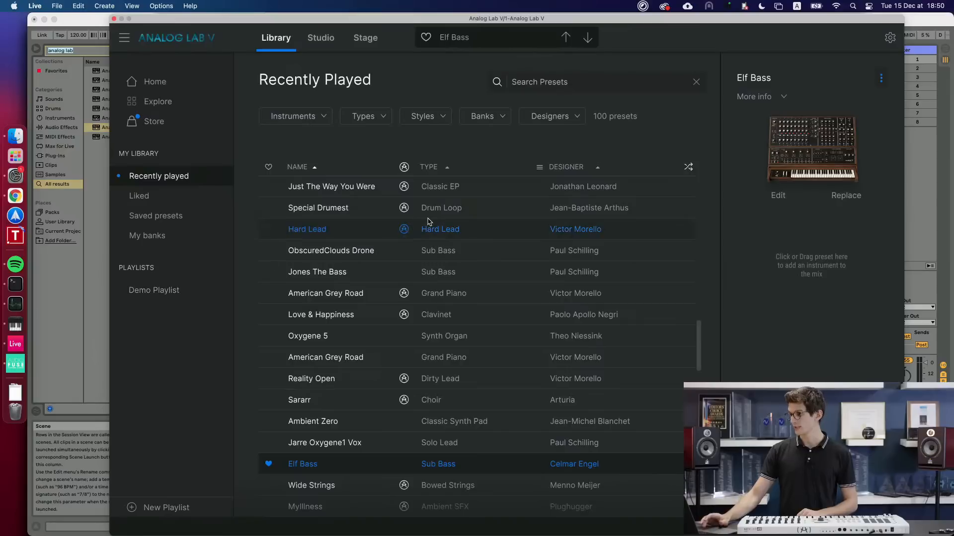
click(879, 79)
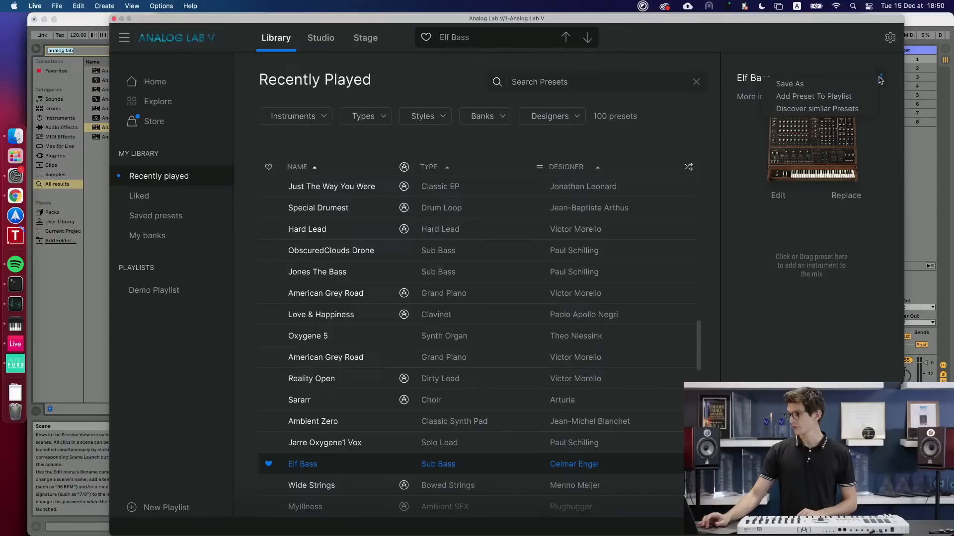
click(881, 79)
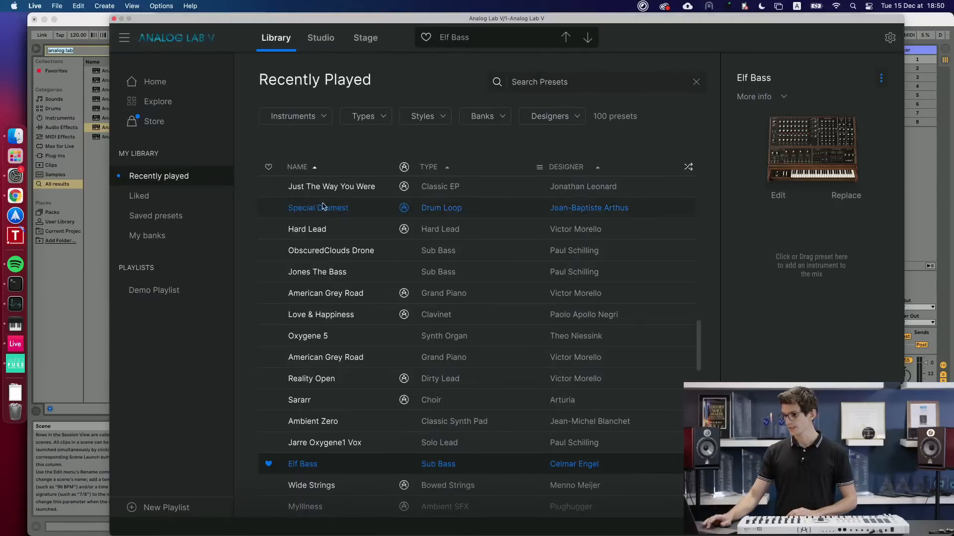
Load American Small Studio from the Demo Playlist's Piano song and reorder it to fourth place, after Japanese Jazz Studio.
click(136, 292)
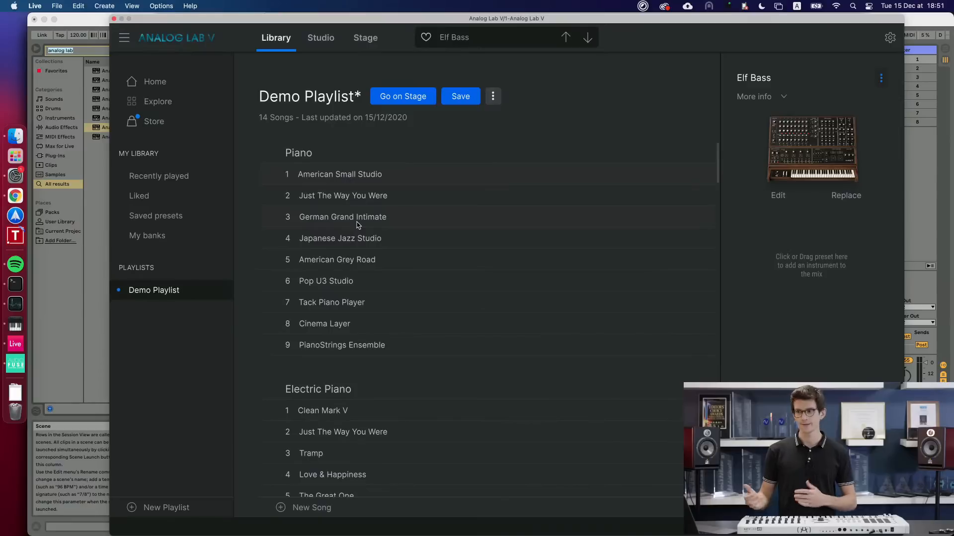
click(318, 178)
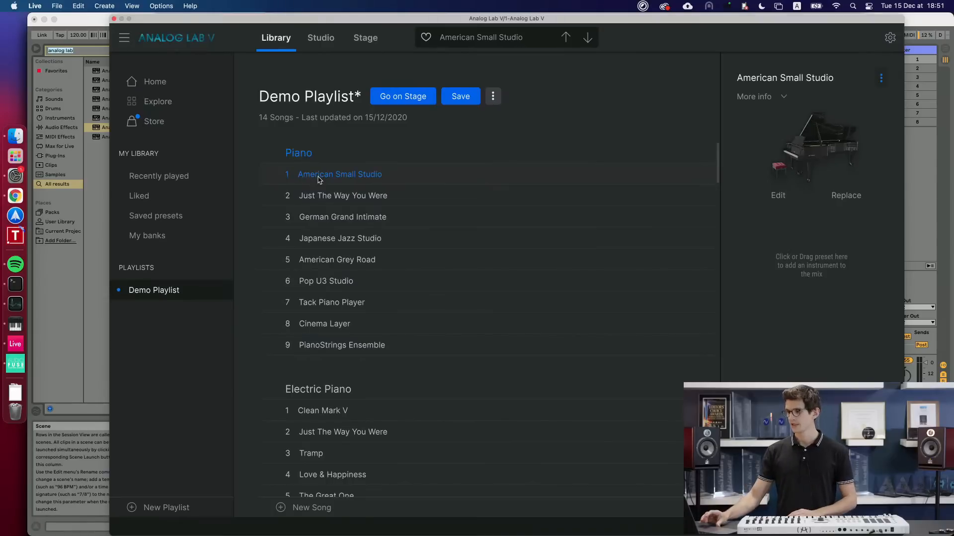
drag(318, 179, 320, 260)
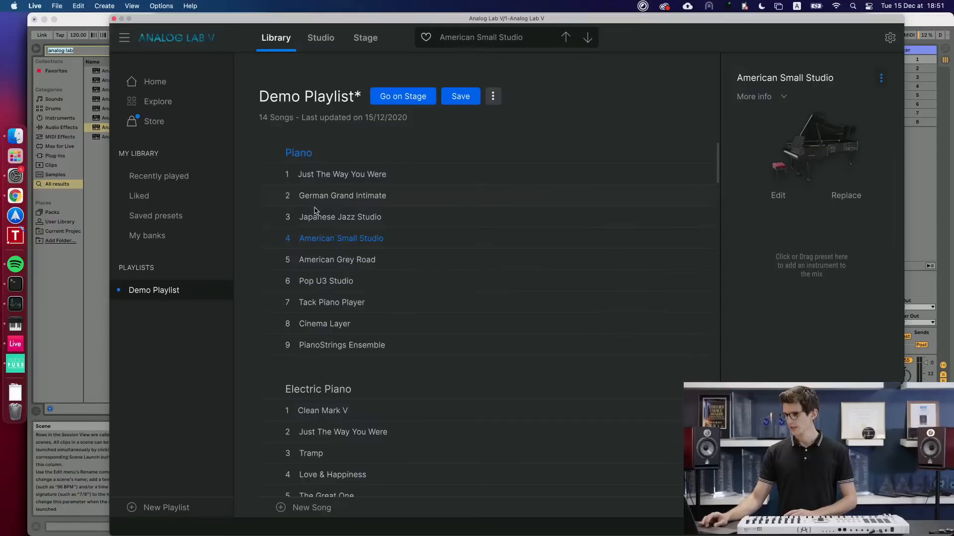
Load Just The Way You Were from the Piano song and review the options for playlist presets and the playlist.
right_click(327, 183)
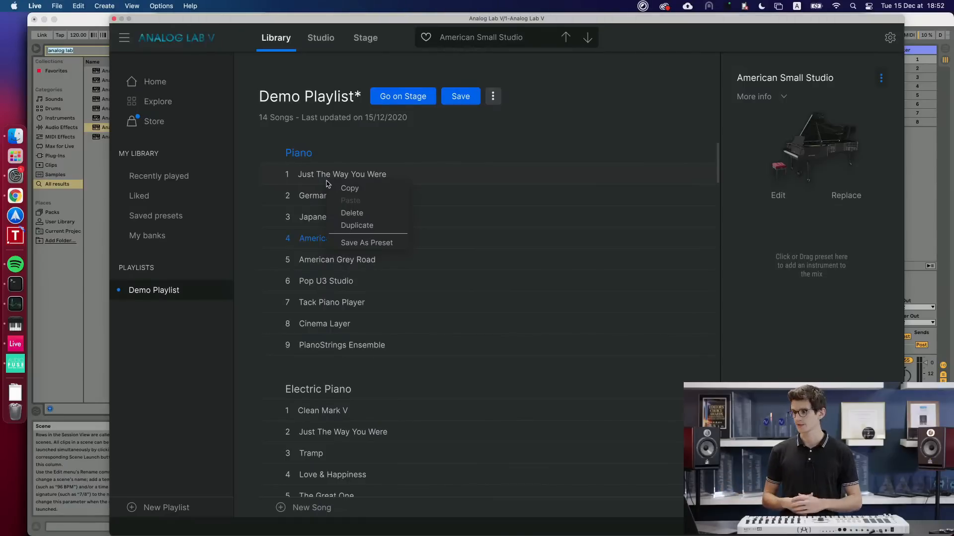
click(303, 177)
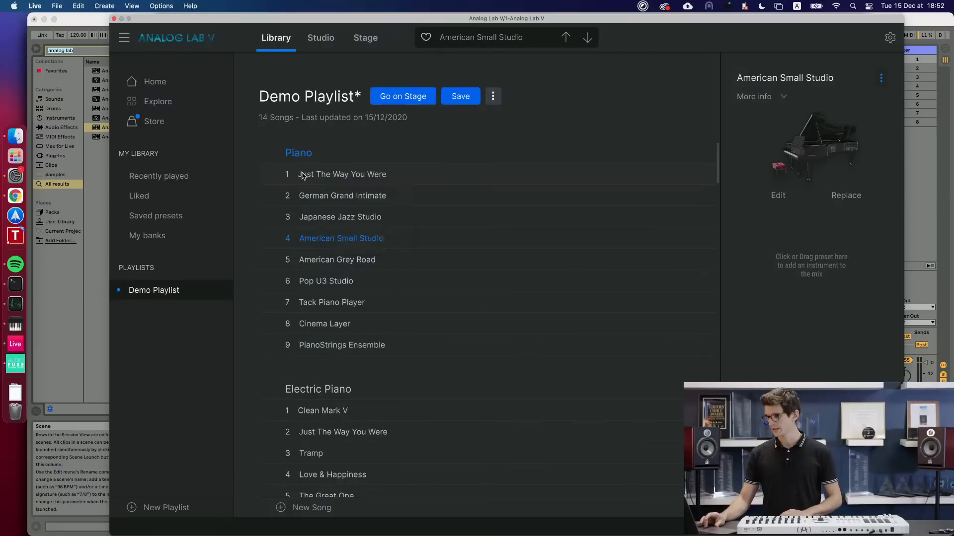
click(310, 174)
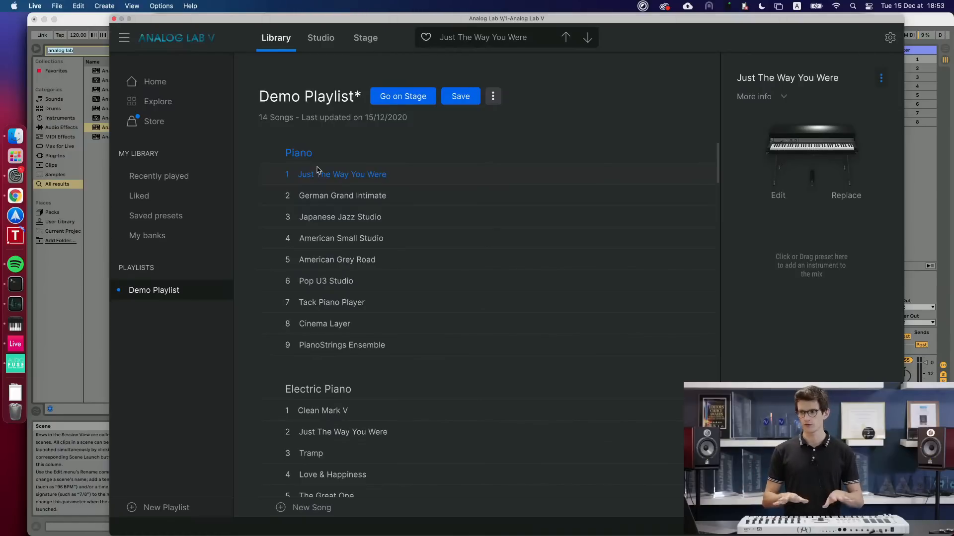
click(493, 96)
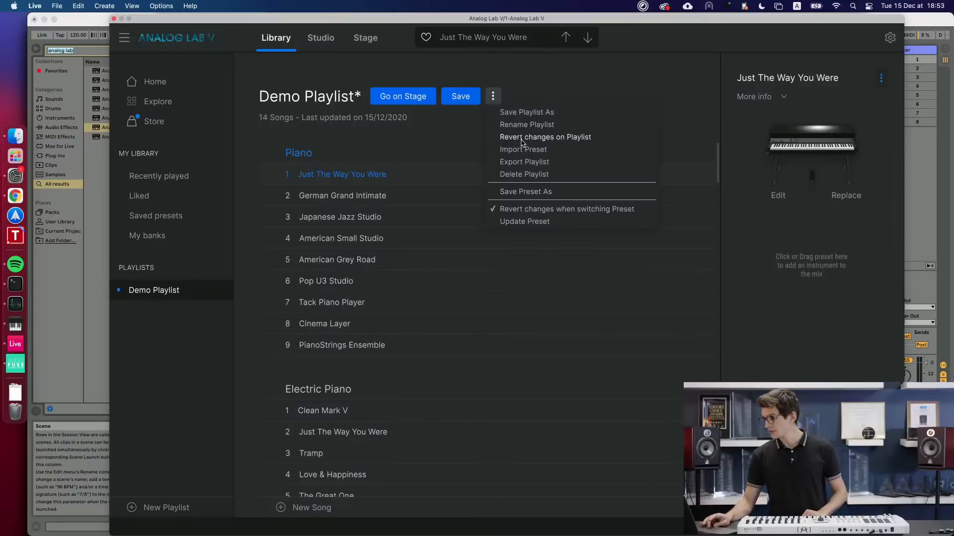
click(494, 98)
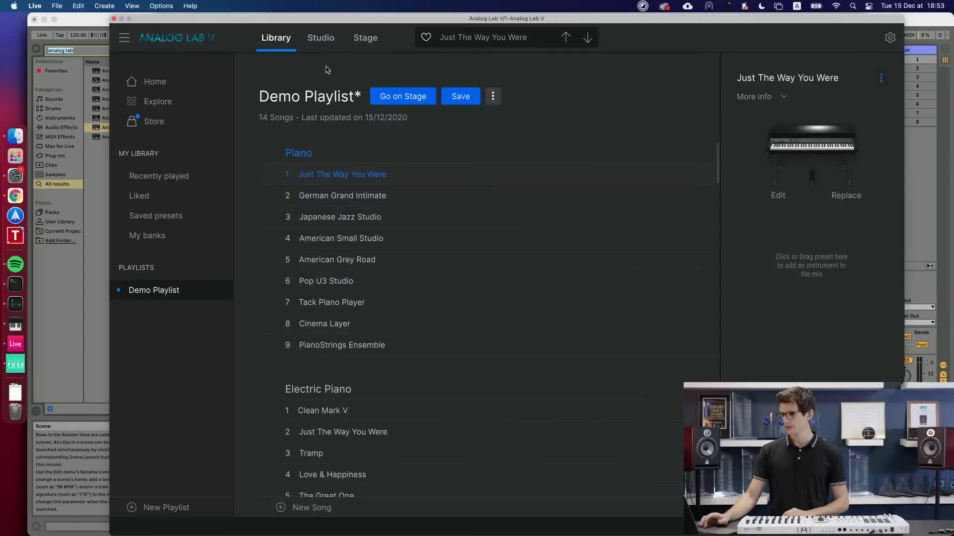
Show the Studio view of Just The Way You Were and display the macro knobs and faders.
click(320, 39)
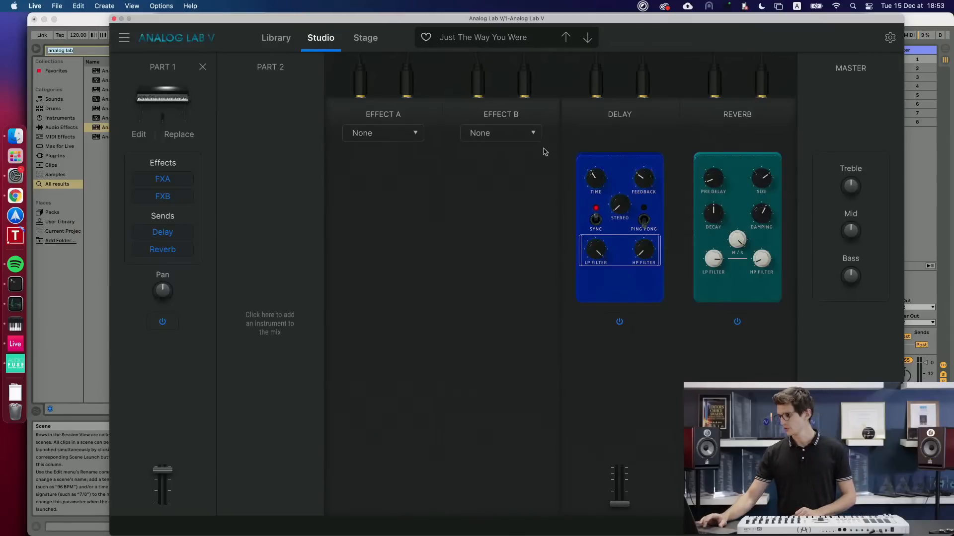
click(715, 526)
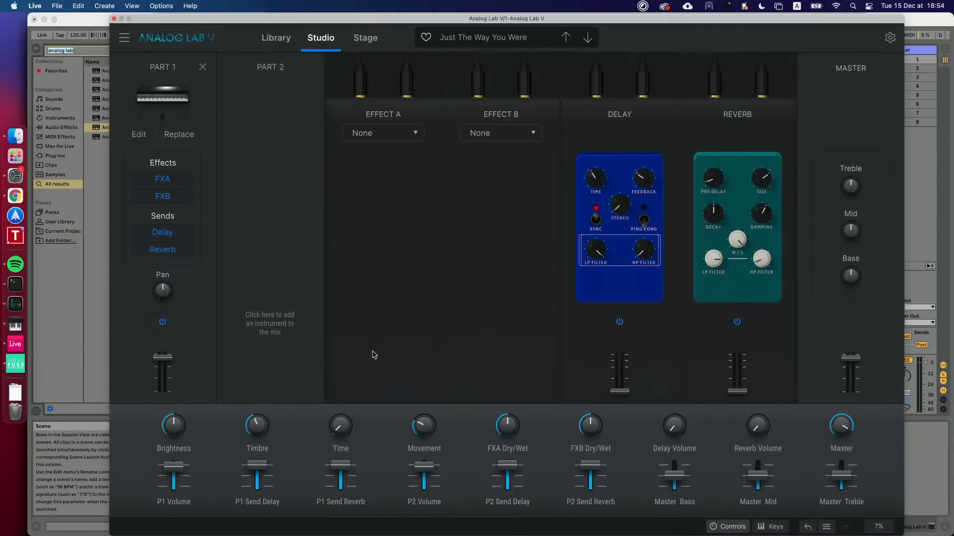
Filter all the library's presets by the Piano Grand instrument and load American Grand Solo.
click(265, 42)
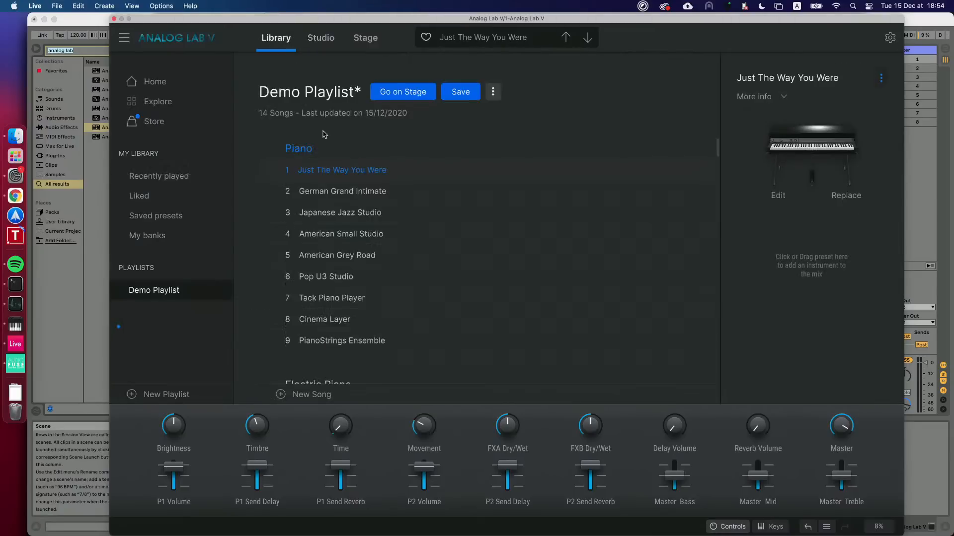
click(154, 102)
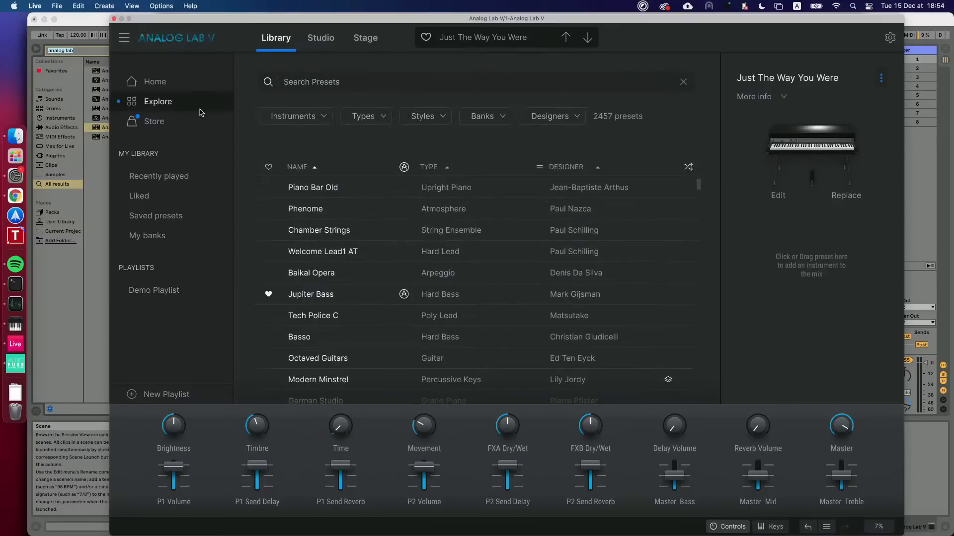
click(306, 116)
scroll(404, 265, down, 6)
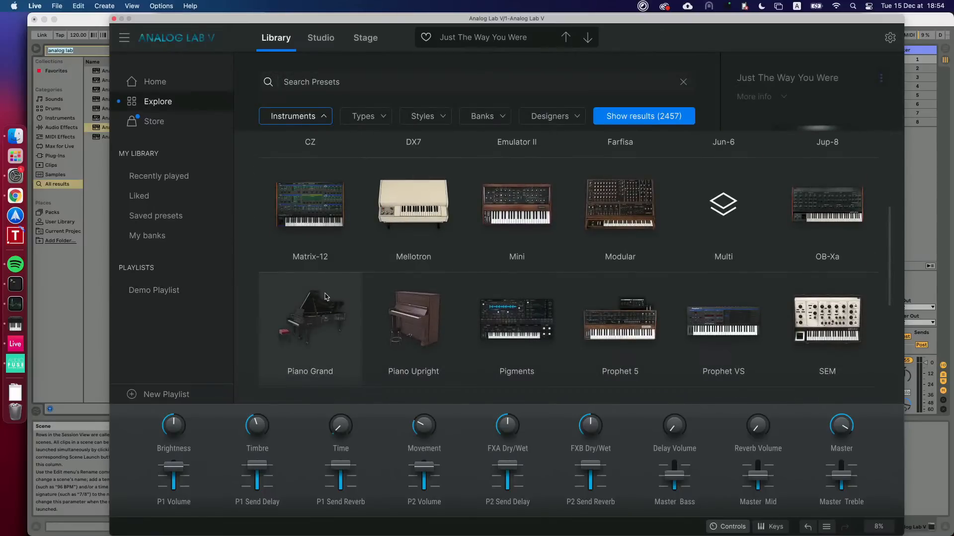
click(326, 298)
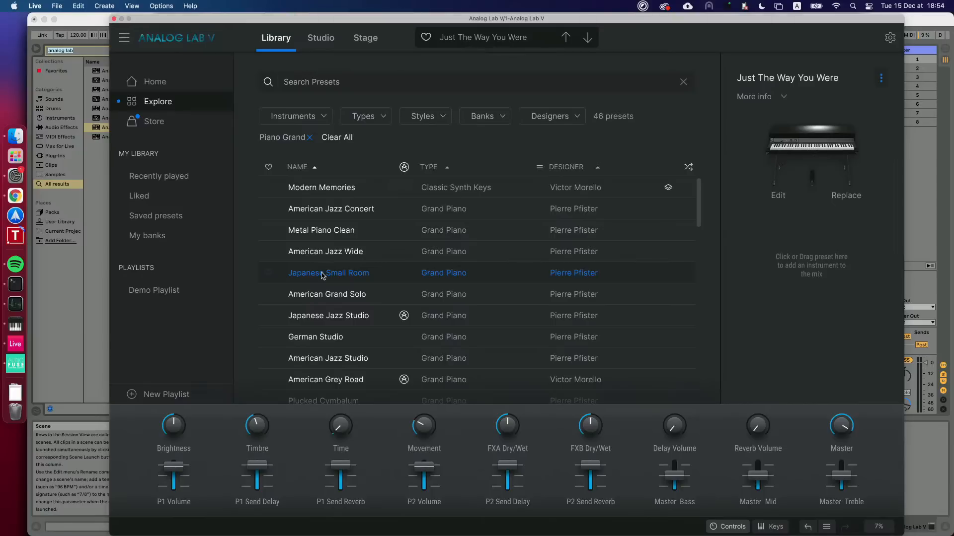
click(319, 297)
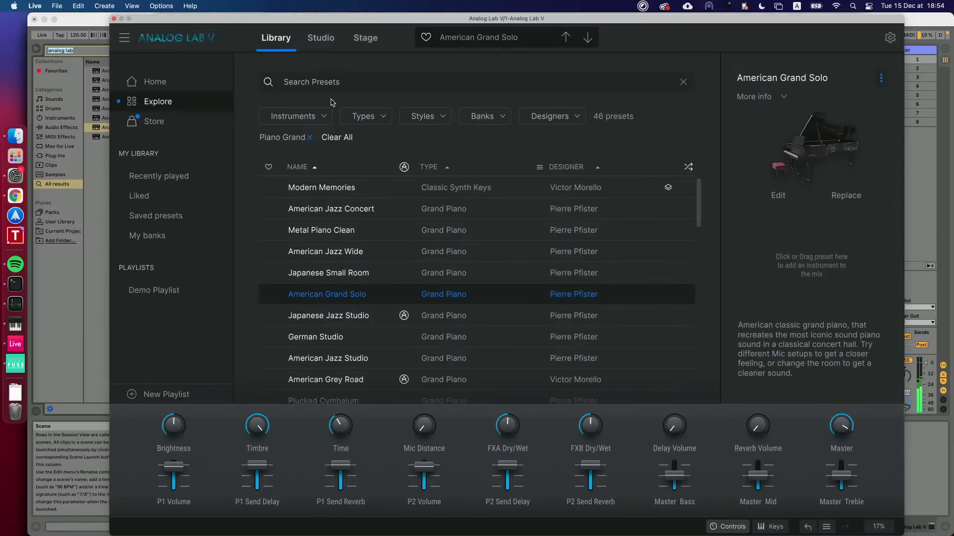
Raise American Grand Solo's reverb volume to -12.8 dB in the Studio view.
click(324, 45)
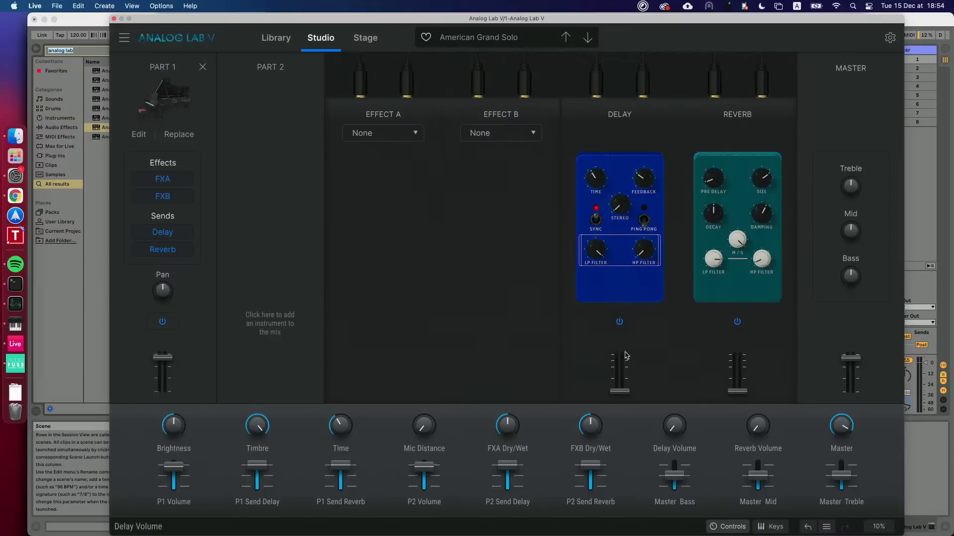
mouse_move(625, 352)
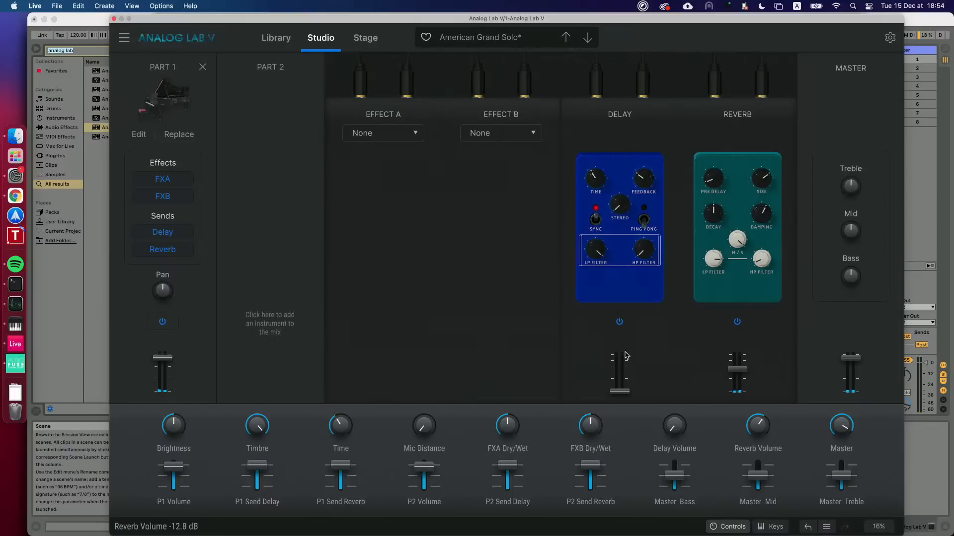
Try boosting and cutting the master Bass, and reset it to 0.00 dB.
mouse_move(851, 279)
mouse_down()
mouse_move(850, 269)
mouse_move(851, 280)
mouse_up()
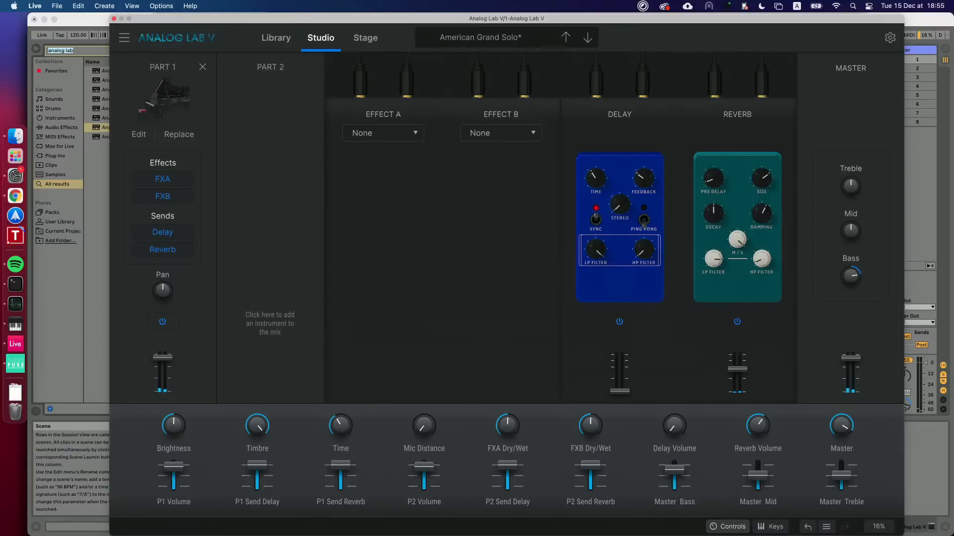
scroll(851, 279, up, 2)
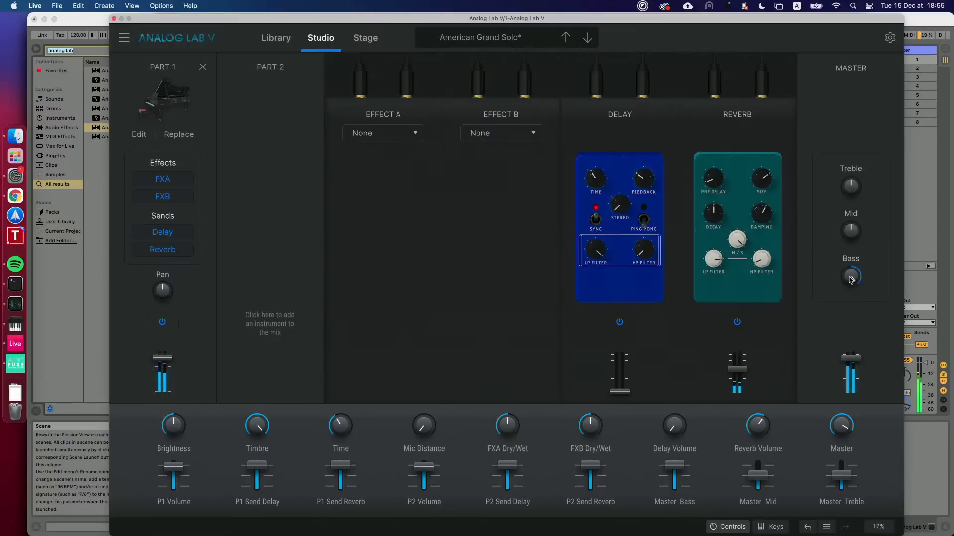
scroll(851, 279, down, 4)
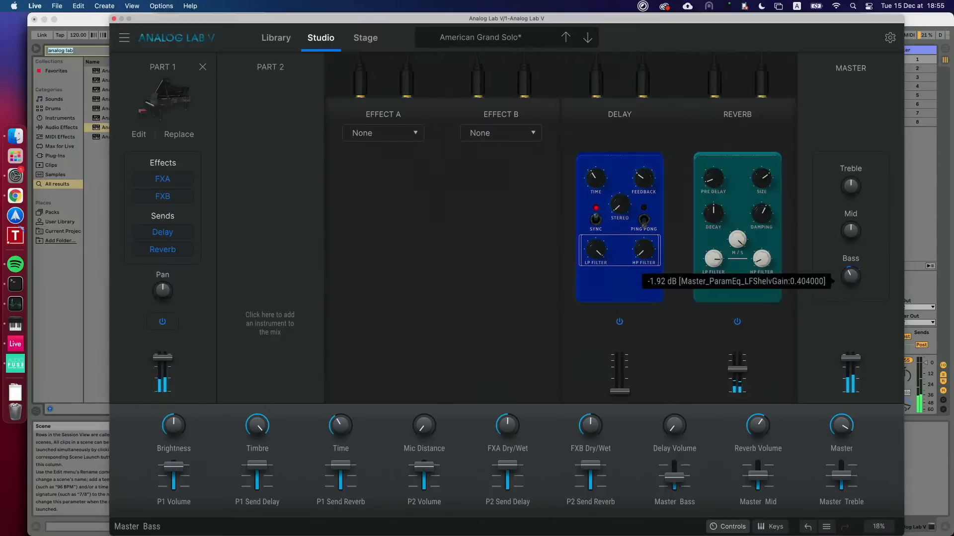
double_click(849, 279)
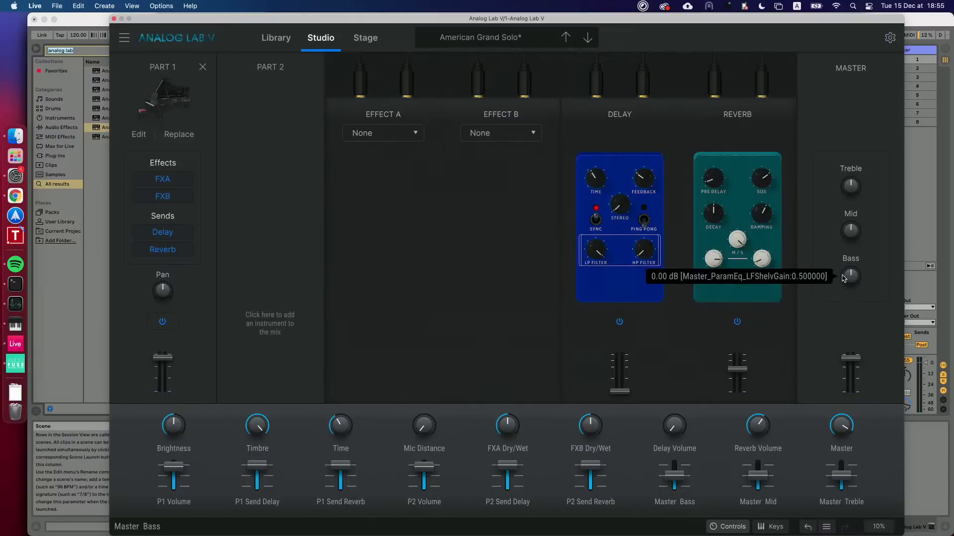
Add a Distortion pedal as Effect A and reduce its Dry/Wet mix and Drive.
click(400, 137)
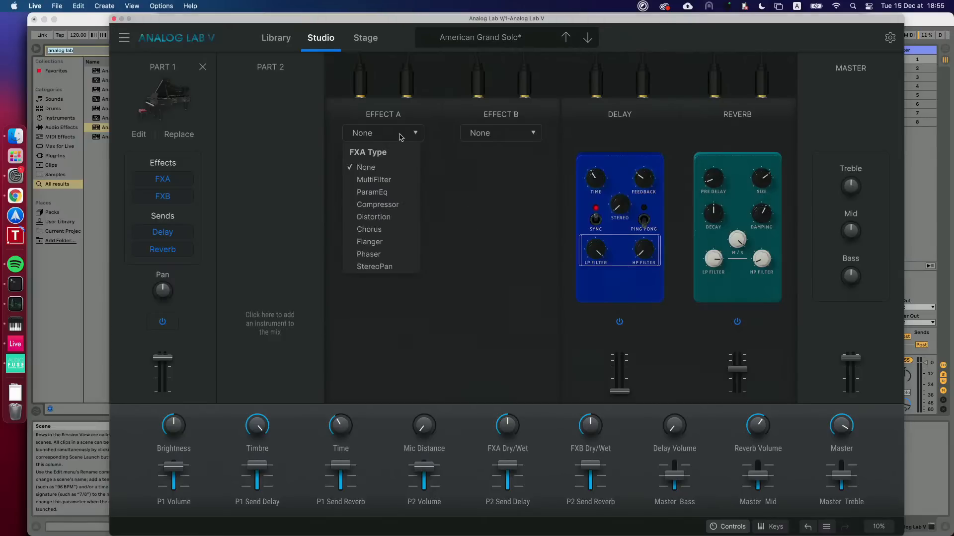
click(389, 217)
mouse_move(383, 284)
mouse_down()
mouse_move(383, 273)
mouse_move(383, 283)
mouse_up()
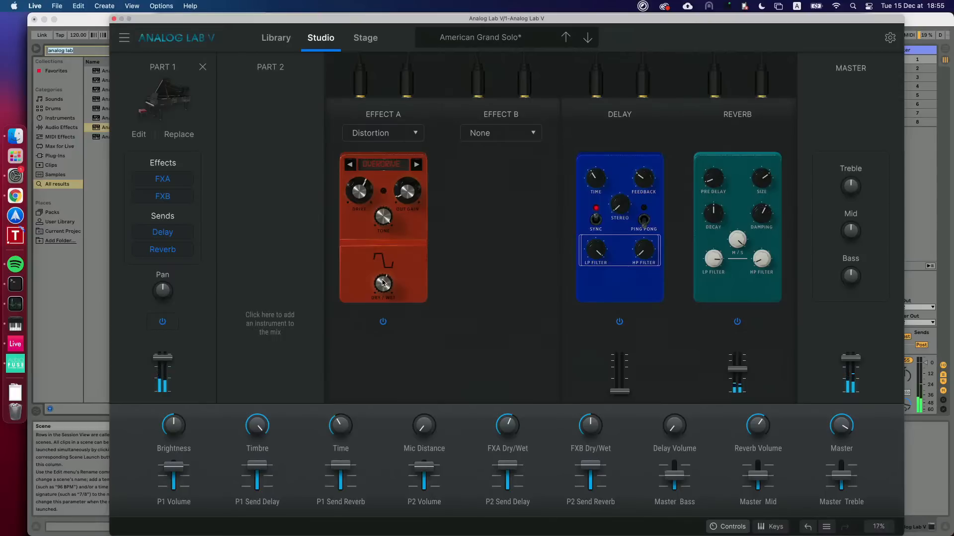
drag(383, 283, 383, 293)
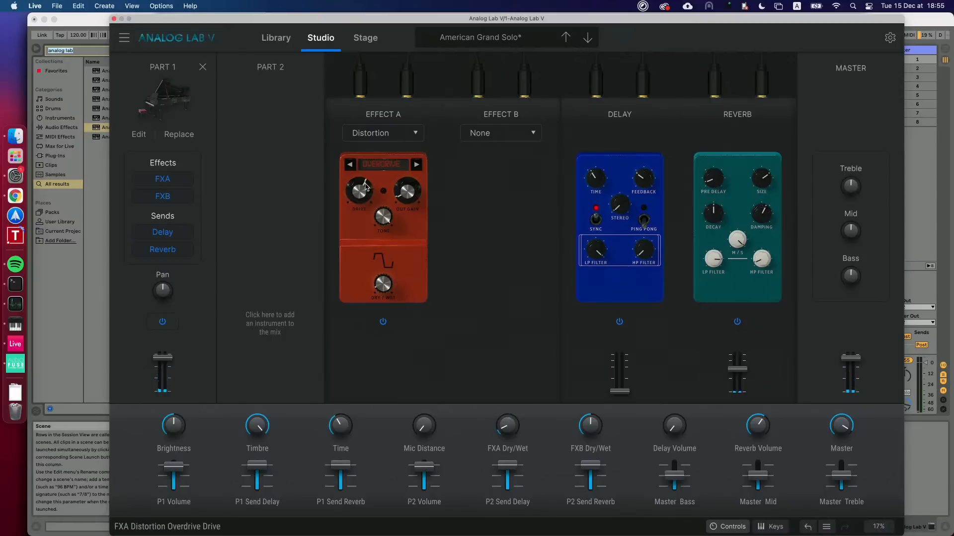
drag(366, 187, 366, 188)
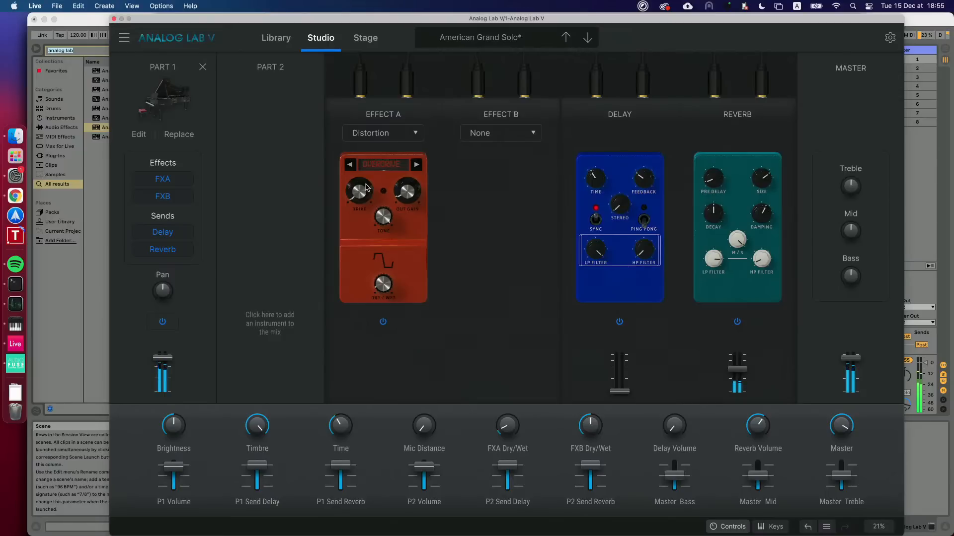
Add a Compressor pedal as Effect B and turn on its Make Up gain.
click(499, 135)
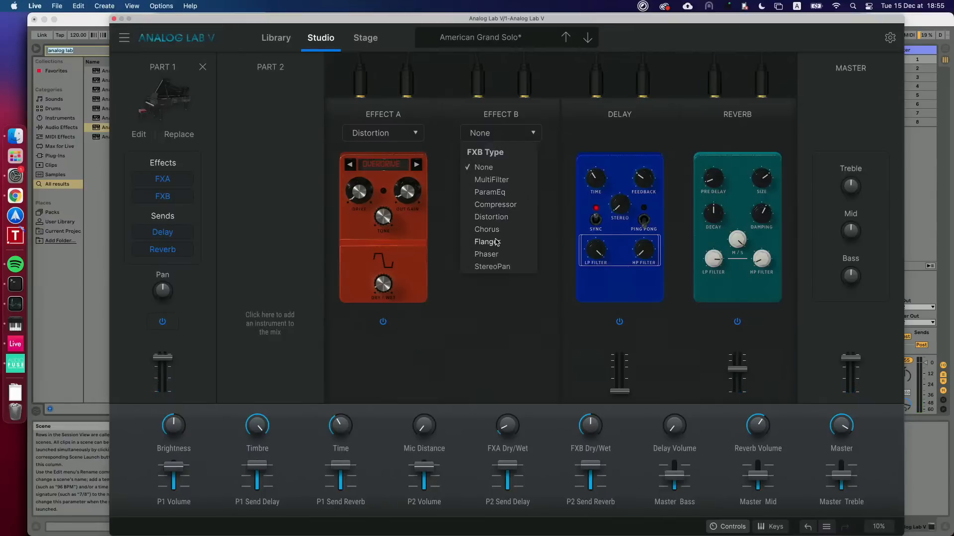
click(495, 204)
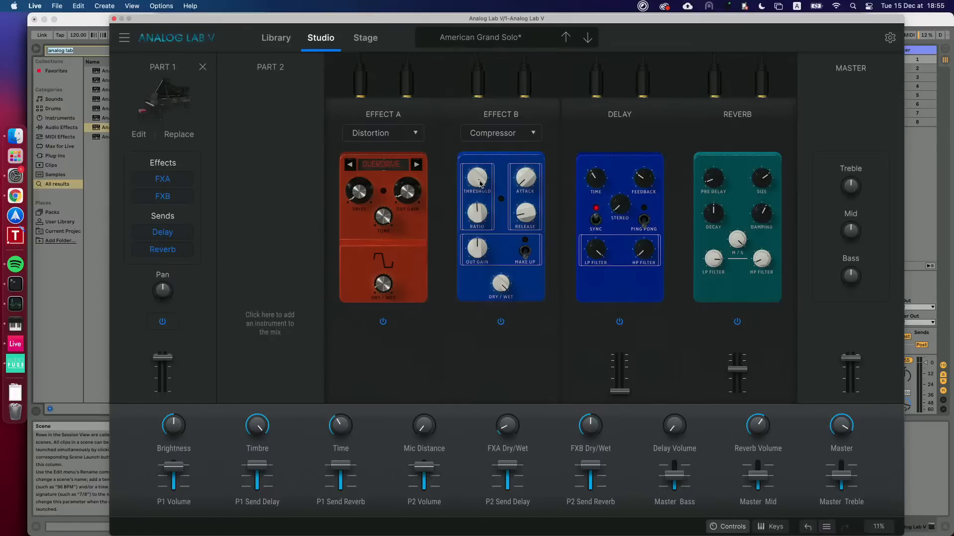
click(526, 253)
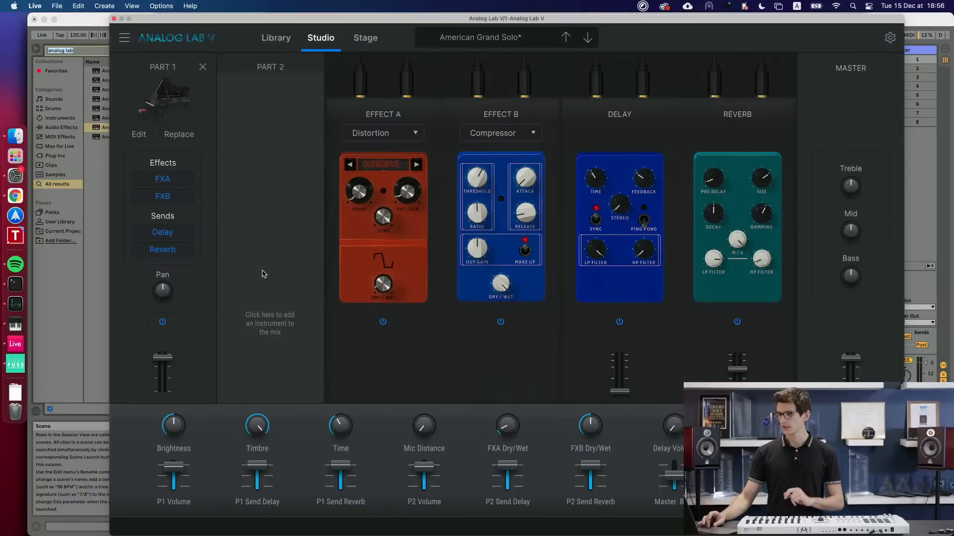
Start adding a second instrument as Part 2 and filter the library's presets by Solina instead of Piano Grand.
click(264, 293)
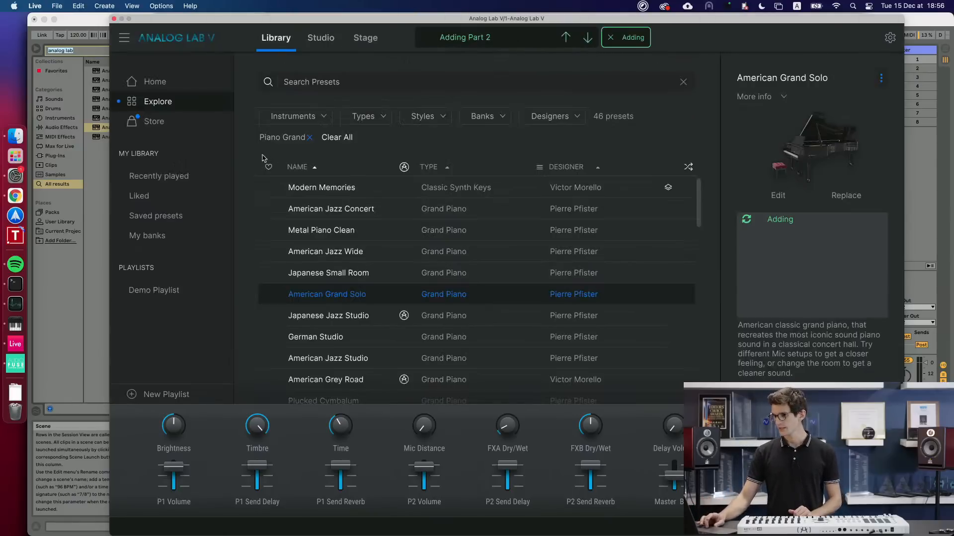
click(274, 119)
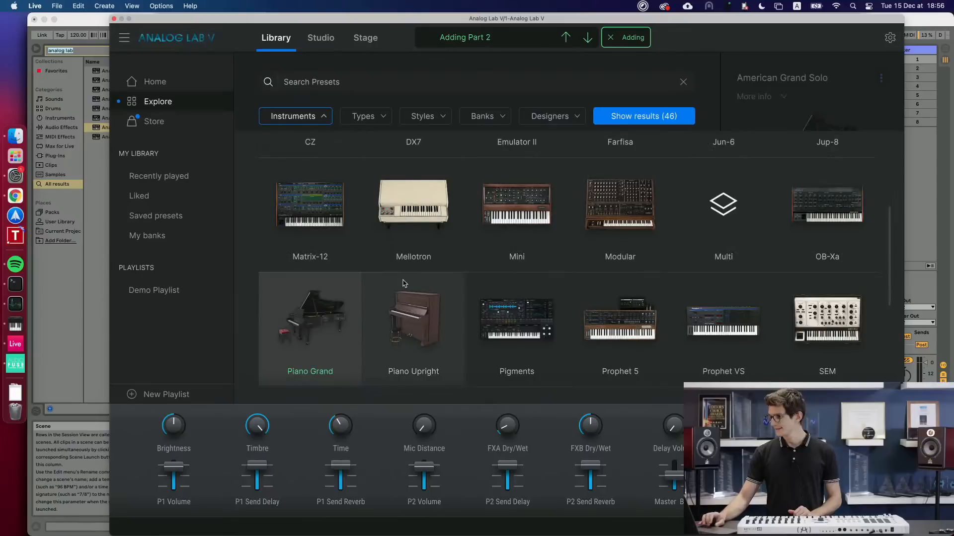
scroll(423, 307, down, 3)
scroll(423, 306, down, 3)
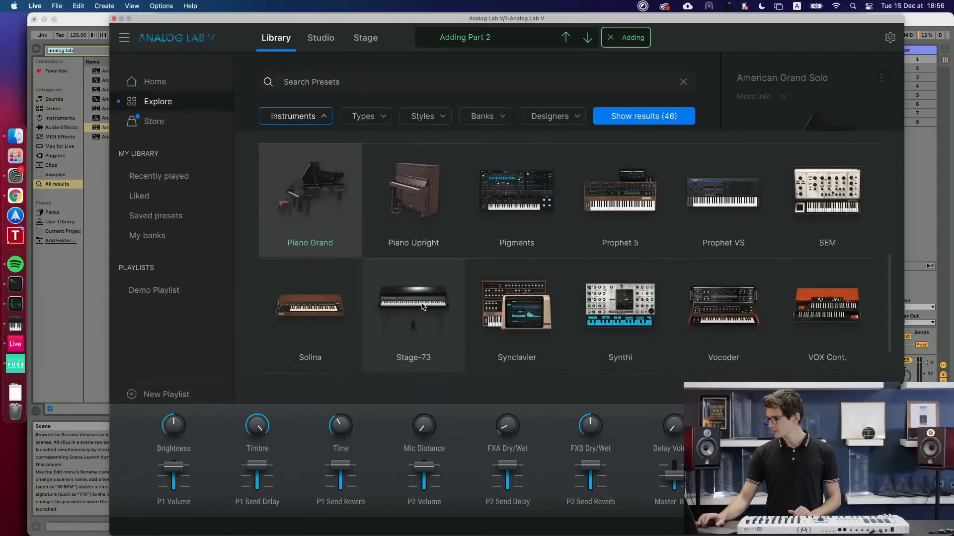
click(319, 312)
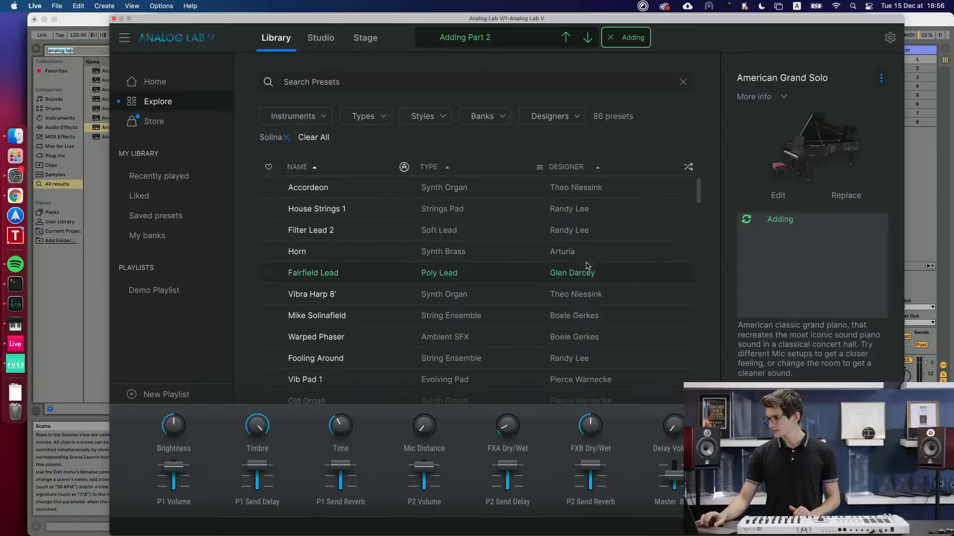
Load the Blue Strings preset as Part 2 and finish adding the part in the Studio view.
click(689, 168)
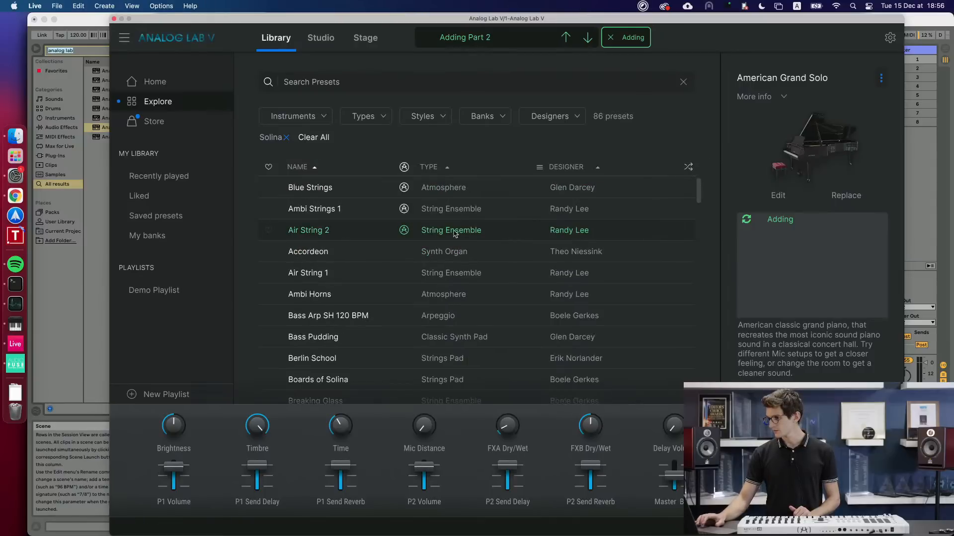
click(339, 190)
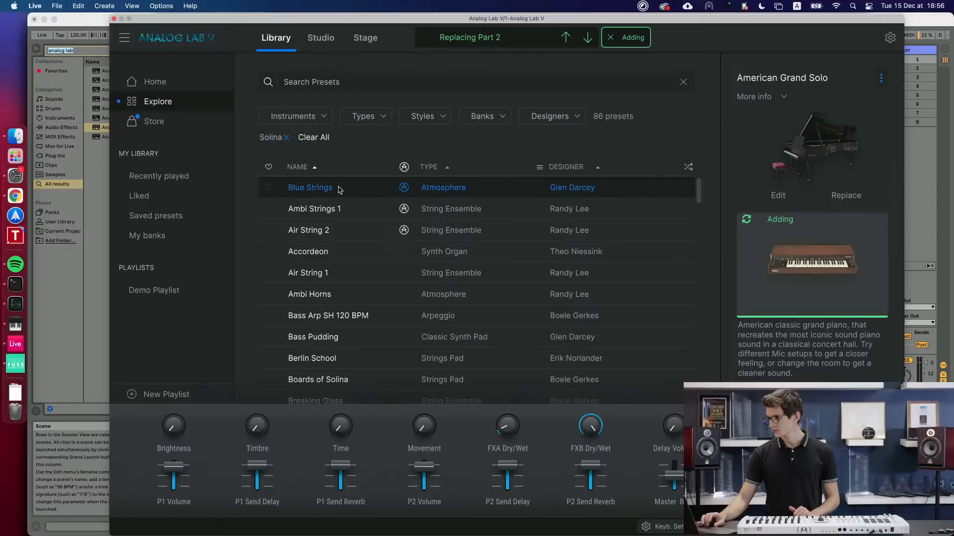
click(318, 38)
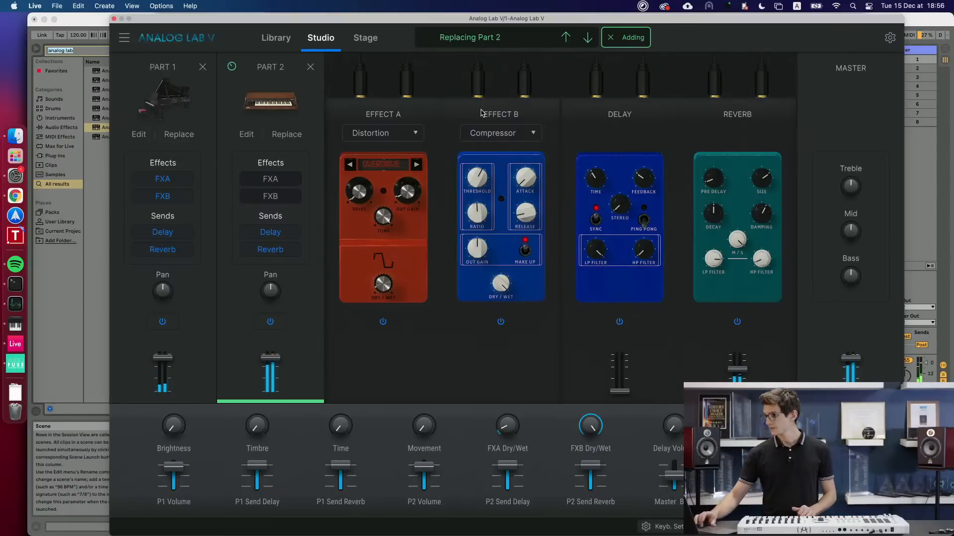
click(635, 40)
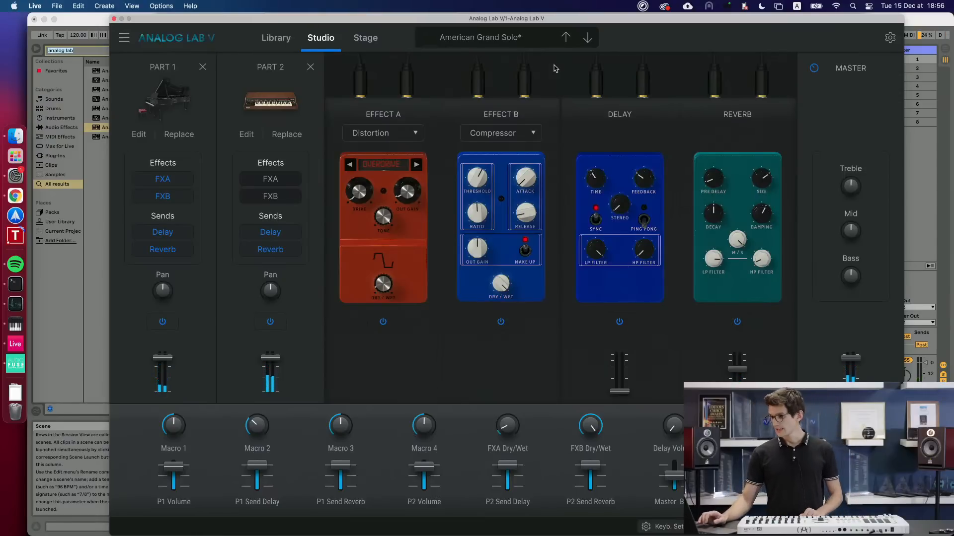
Focus the macro controls on Part 2 and on Part 1, turn Part 1's Brightness fully down and reduce its Timbre.
click(236, 83)
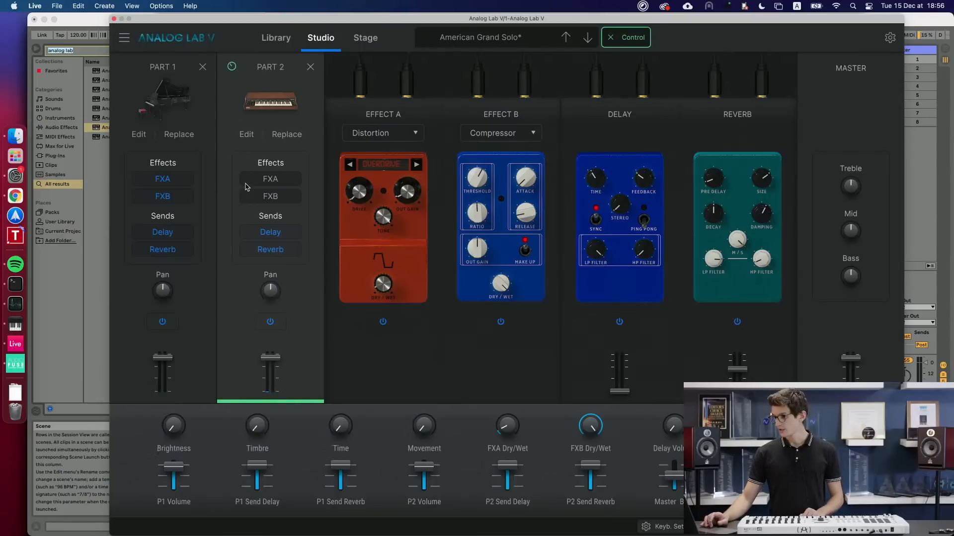
click(163, 91)
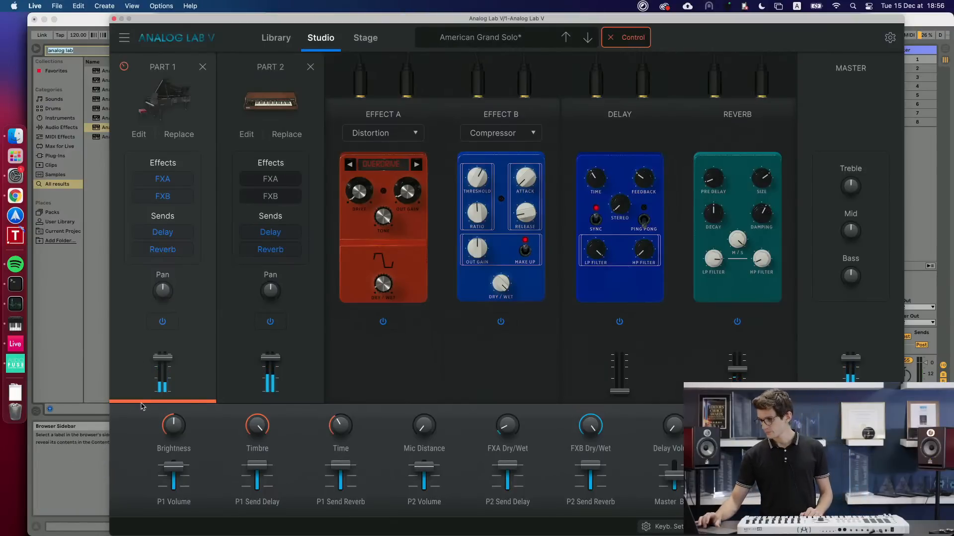
drag(172, 421, 172, 474)
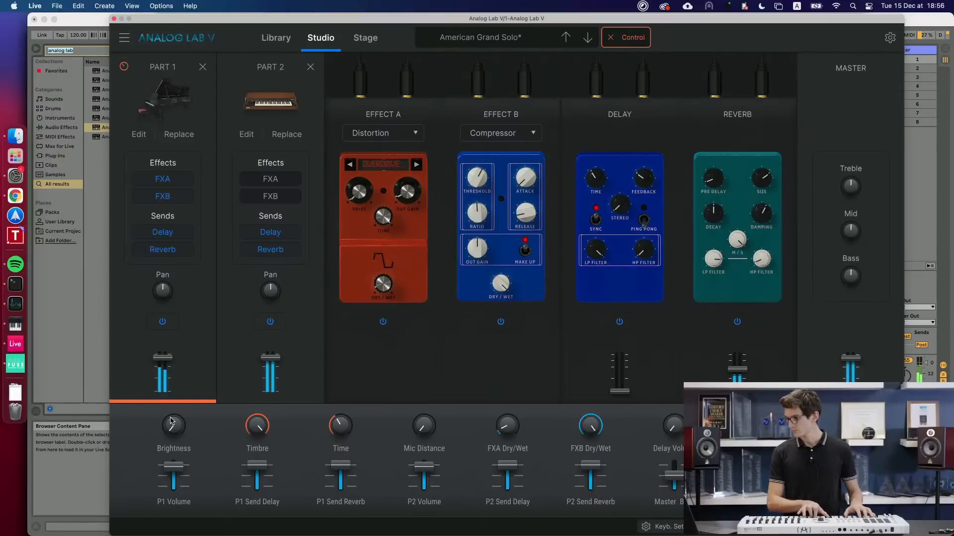
drag(265, 424, 264, 425)
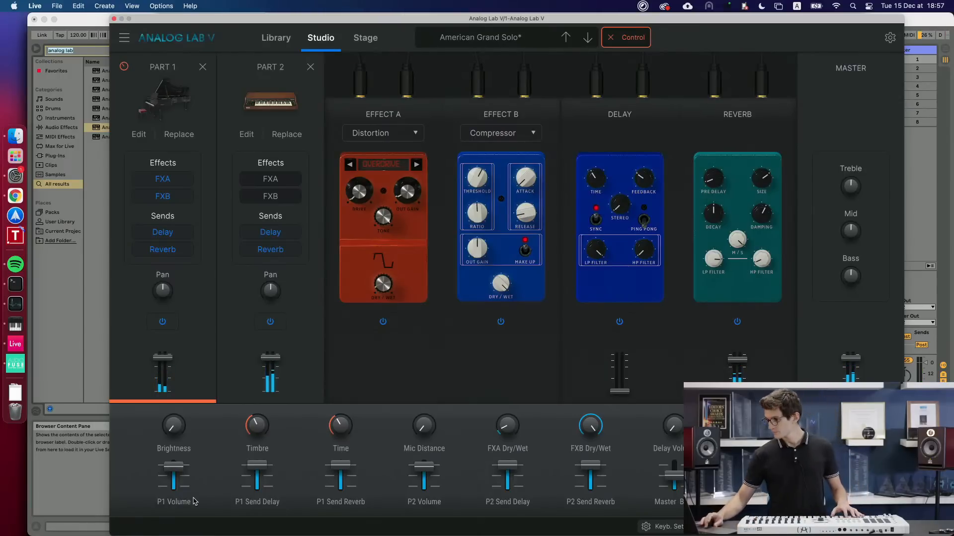
Lower Part 2's volume to -6.87 dB.
mouse_move(271, 360)
drag(271, 360, 271, 368)
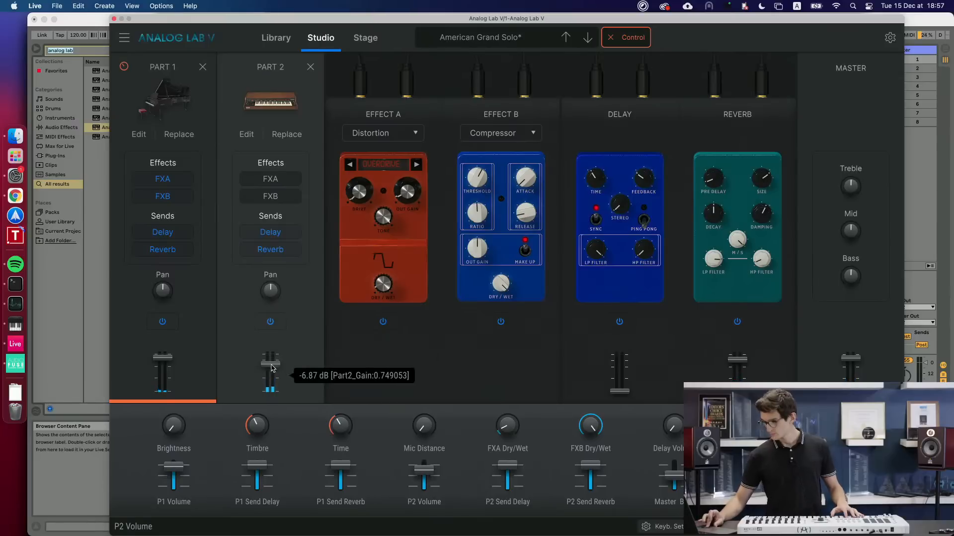